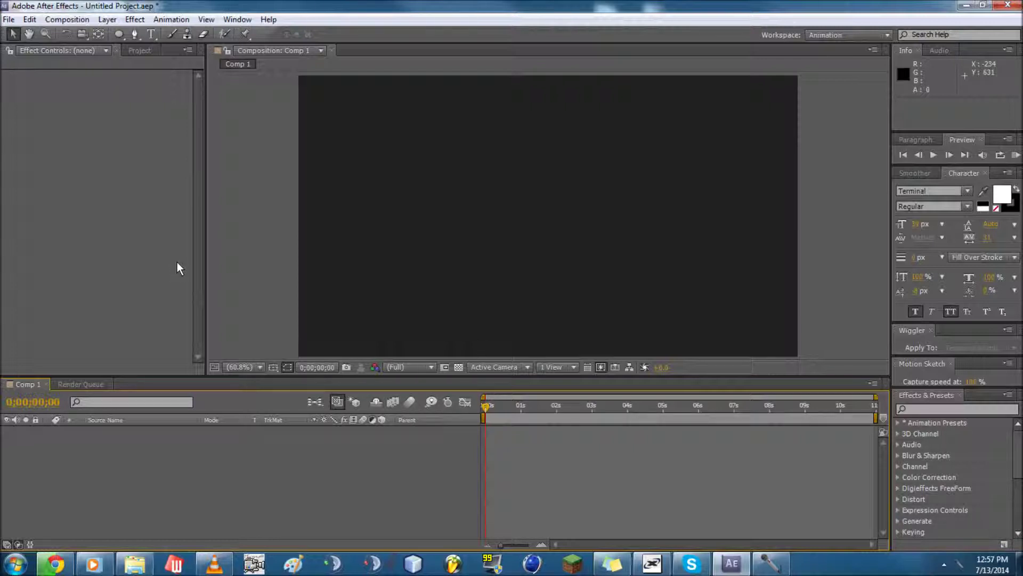
# Add the Attack (5).png fighter sprite from the Project panel to Comp 1
pyautogui.click(139, 51)
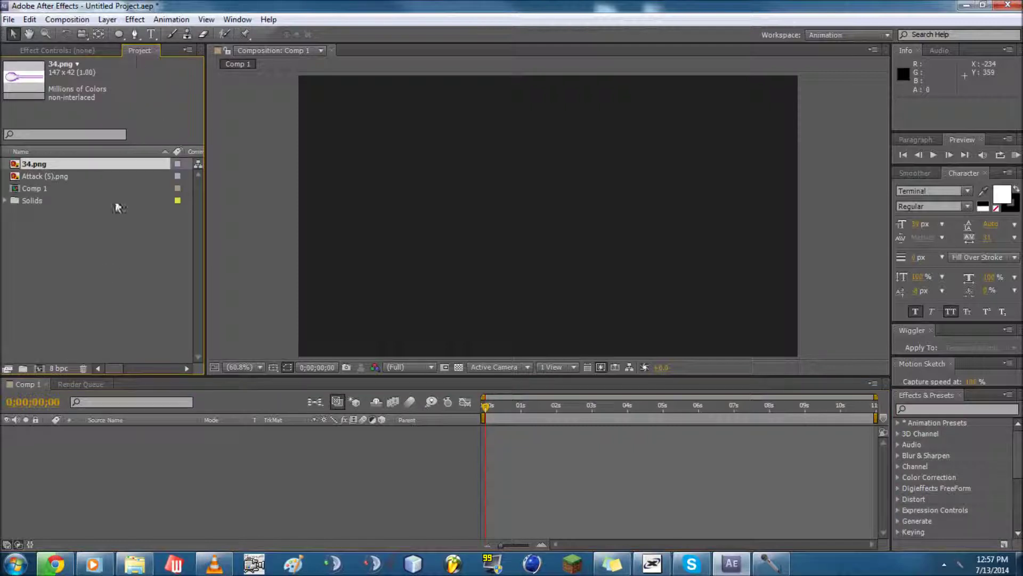
pyautogui.click(118, 207)
pyautogui.moveTo(101, 275); pyautogui.dragTo(375, 256)
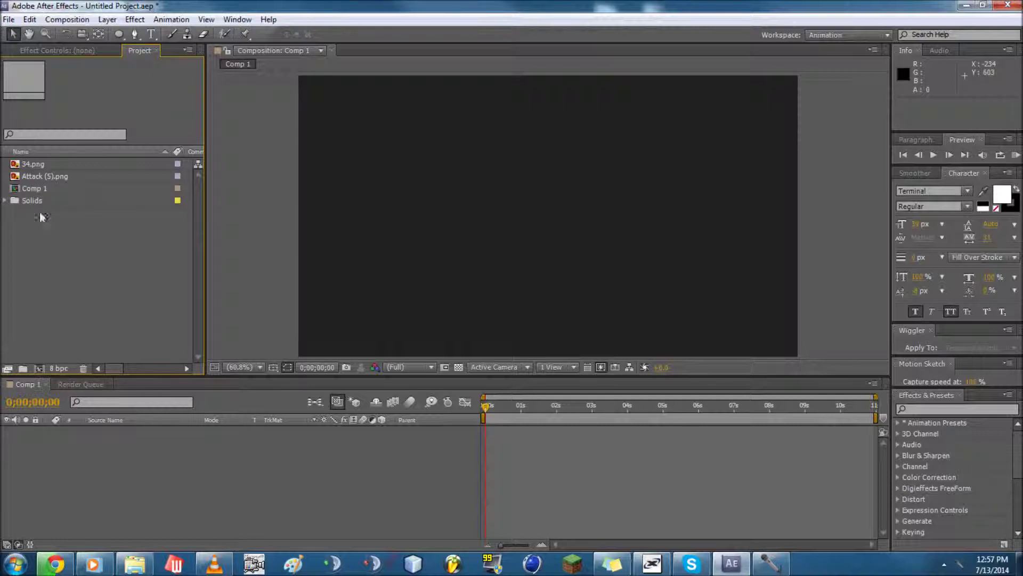
pyautogui.click(38, 167)
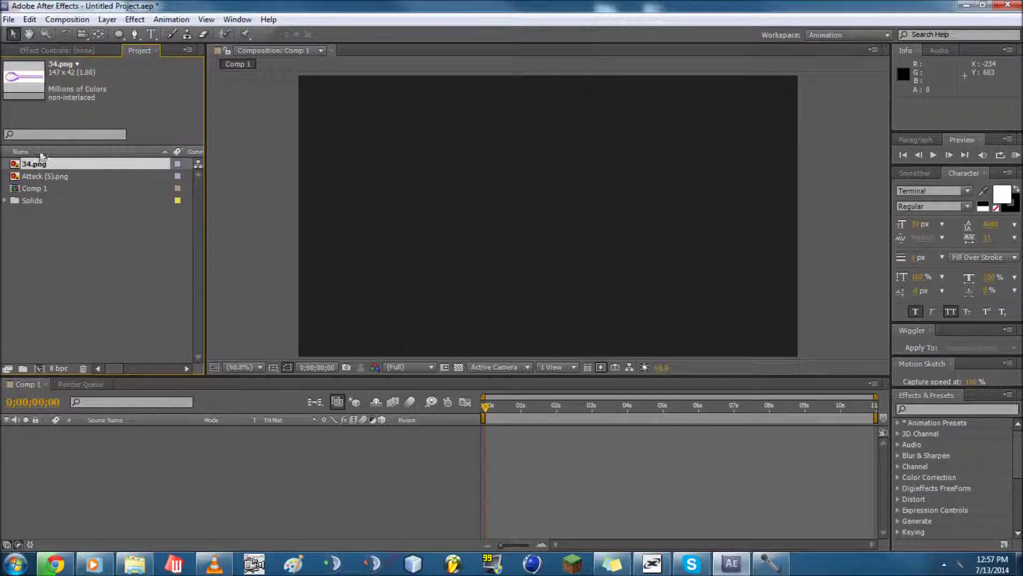
pyautogui.click(45, 178)
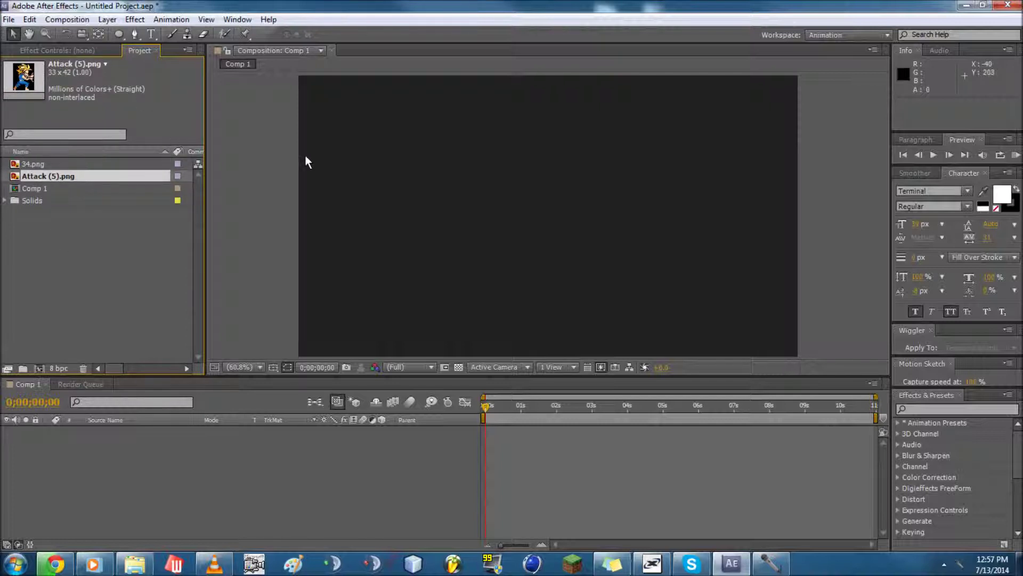
pyautogui.moveTo(31, 174); pyautogui.dragTo(418, 271)
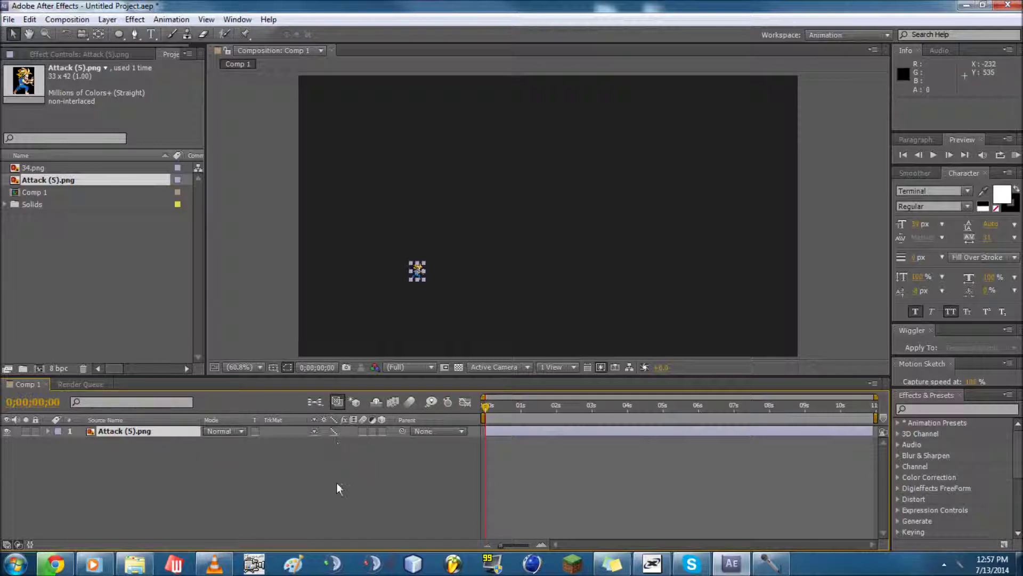
# Scale the fighter layer up to about 547%
pyautogui.press('s')
pyautogui.moveTo(354, 445); pyautogui.dragTo(409, 280)
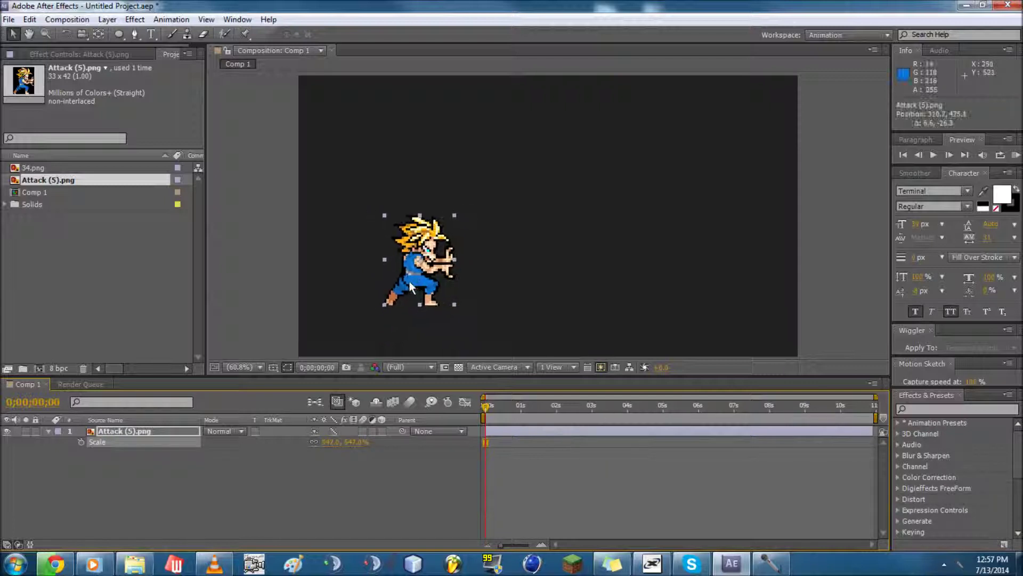
pyautogui.click(48, 431)
pyautogui.click(232, 484)
pyautogui.click(87, 290)
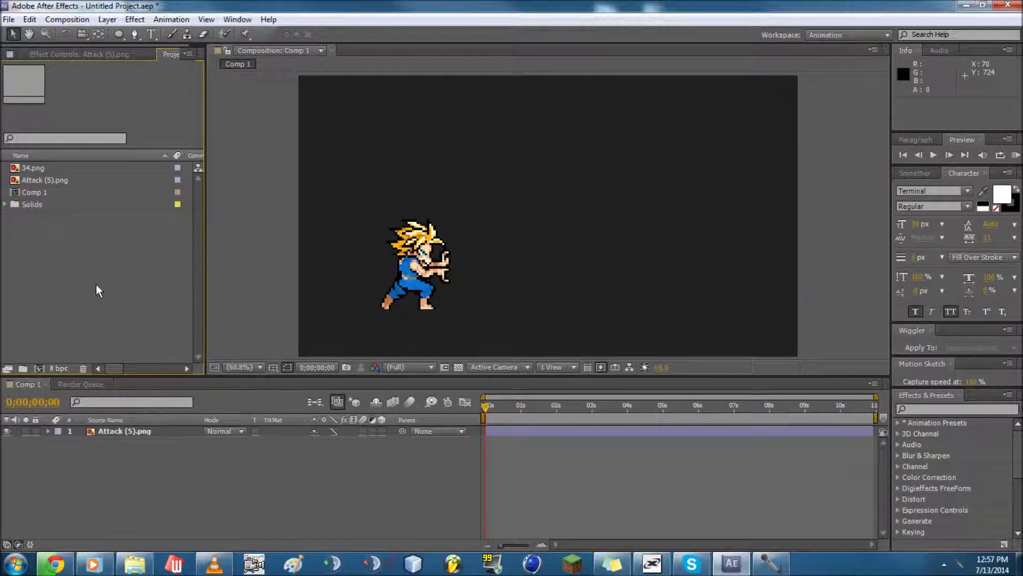
# Add the 34.png beam to Comp 1 and enlarge it to about 646%
pyautogui.click(33, 169)
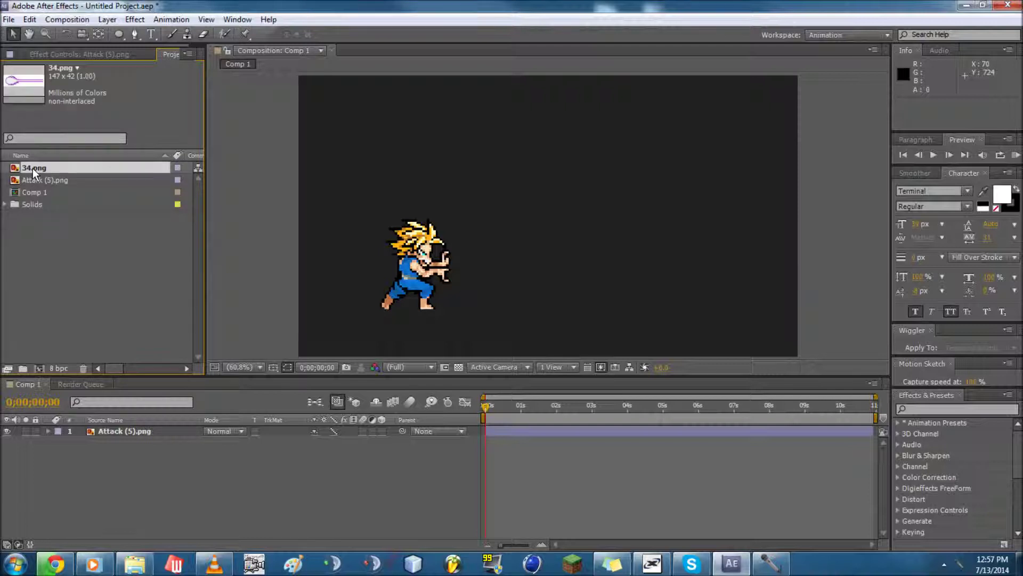
pyautogui.moveTo(33, 168); pyautogui.dragTo(540, 263)
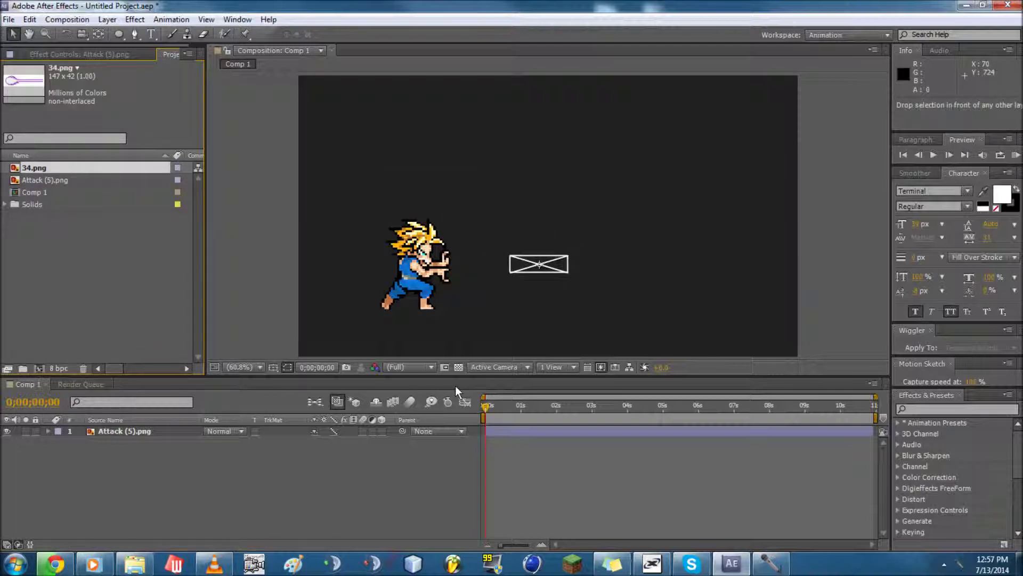
pyautogui.press('s')
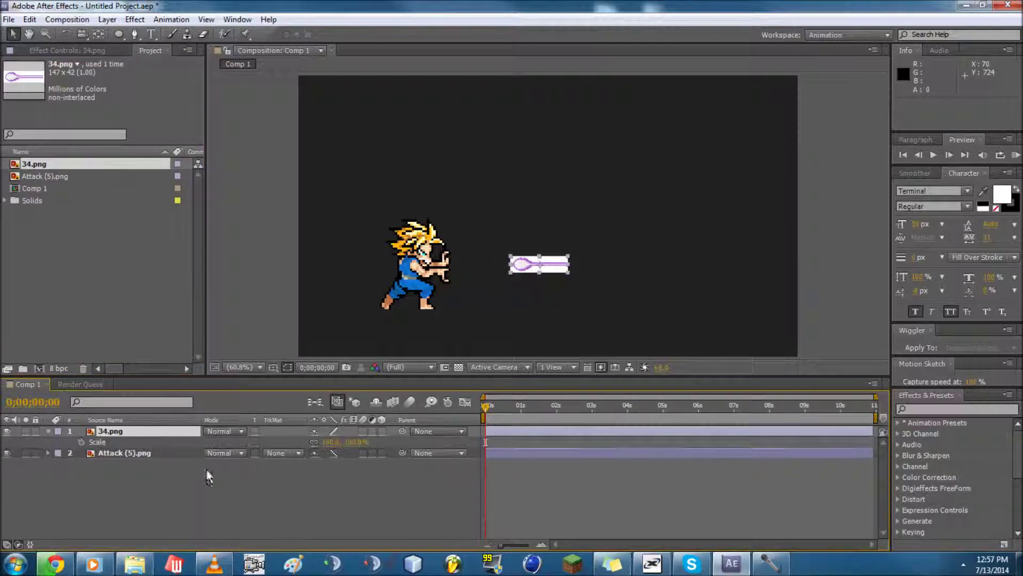
pyautogui.moveTo(357, 443); pyautogui.dragTo(852, 400)
# Shift the beam right so it sits beside the fighter, then reselect the beam layer
pyautogui.moveTo(442, 265); pyautogui.dragTo(548, 263)
pyautogui.click(303, 524)
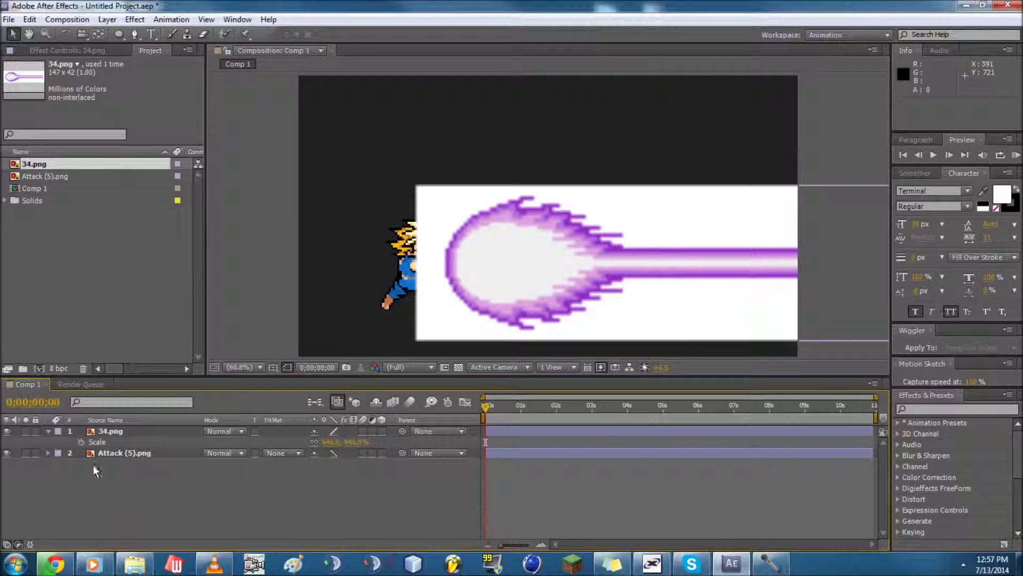
pyautogui.click(48, 431)
pyautogui.click(334, 430)
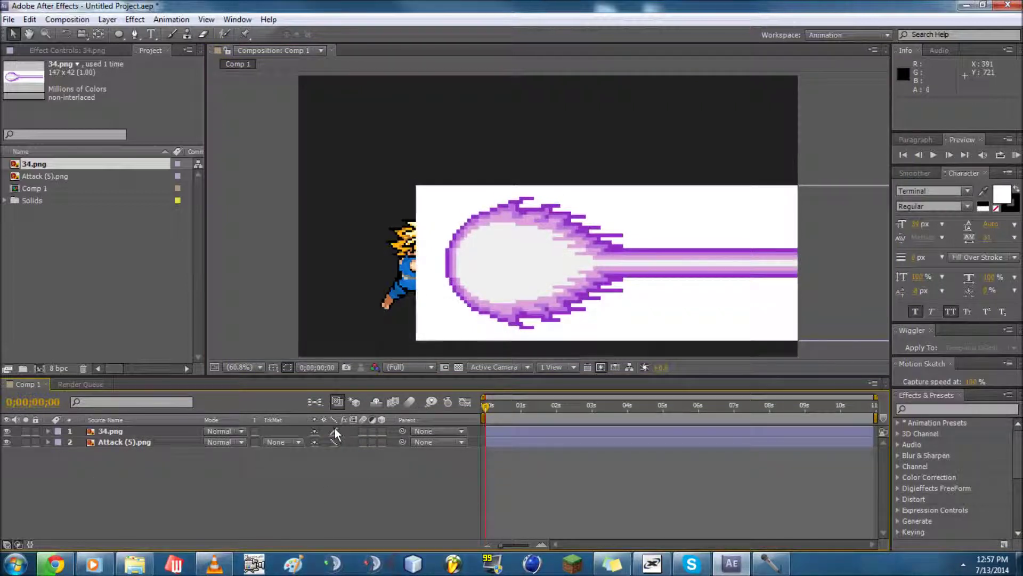
pyautogui.click(334, 430)
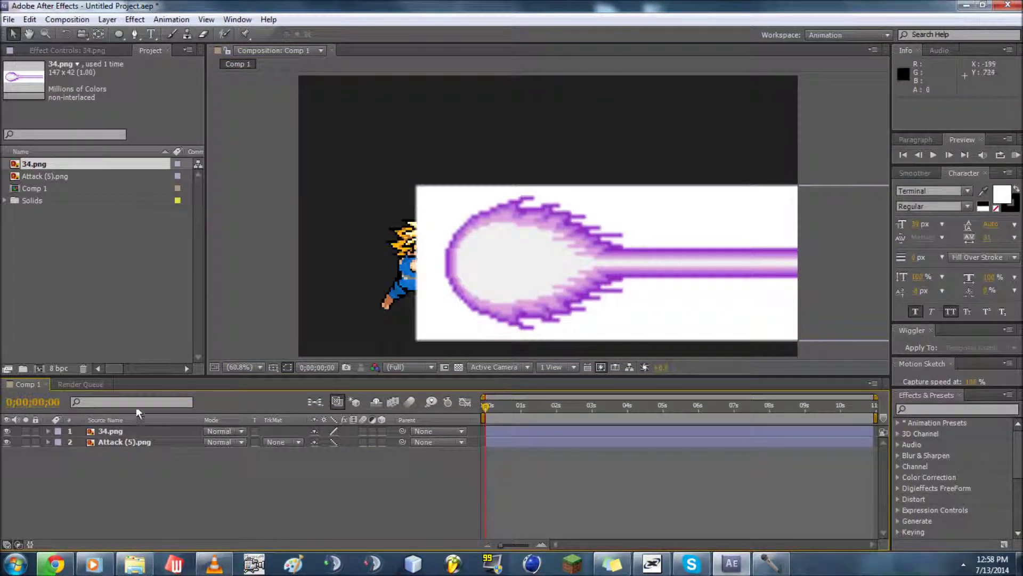
pyautogui.click(126, 432)
# Apply Color Key to the beam with white as key colour and nudge it onto the hands
pyautogui.click(135, 19)
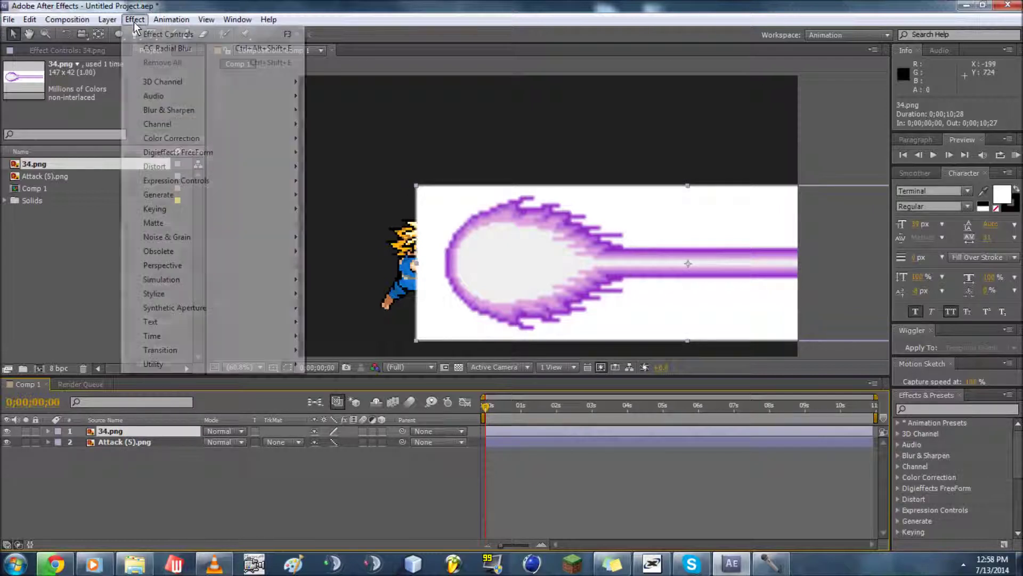
pyautogui.moveTo(285, 212)
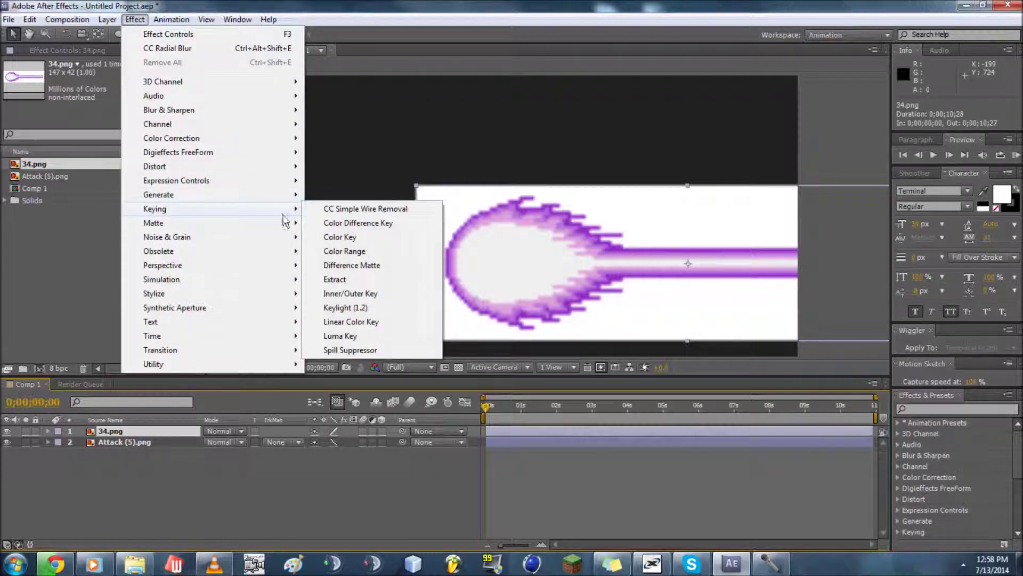
pyautogui.click(349, 236)
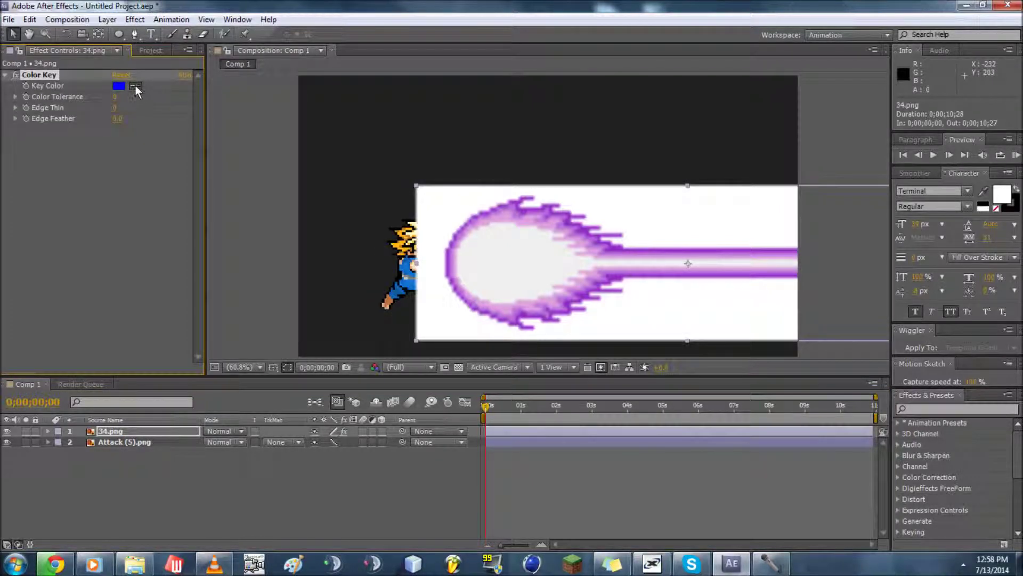
pyautogui.click(644, 212)
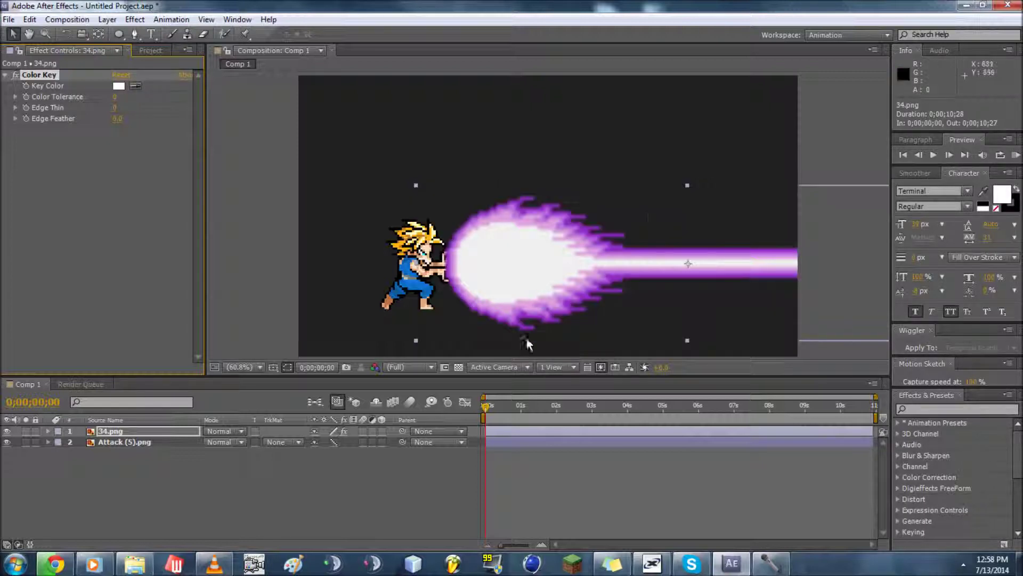
pyautogui.moveTo(511, 271); pyautogui.dragTo(507, 272)
pyautogui.click(270, 473)
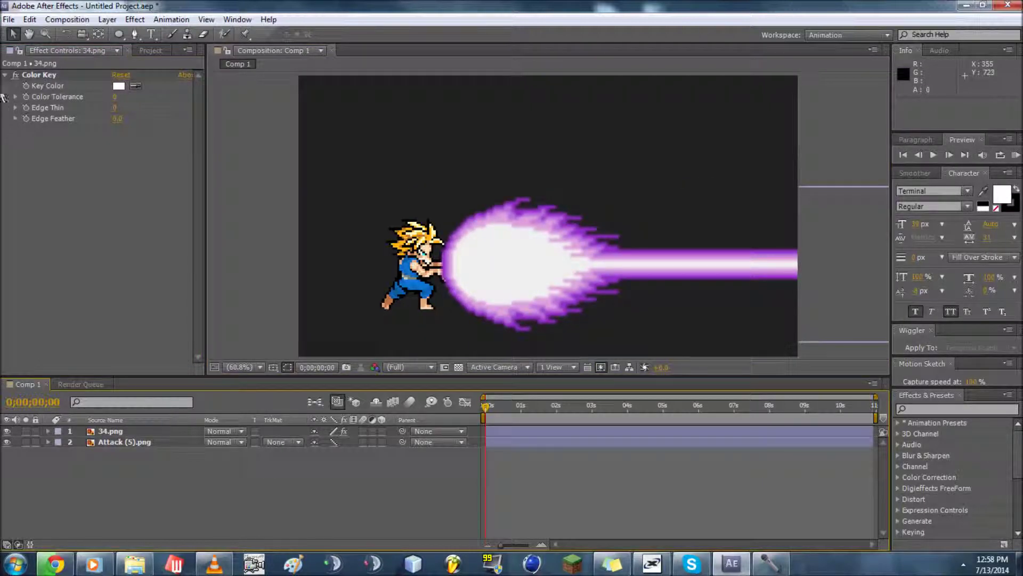
pyautogui.click(114, 432)
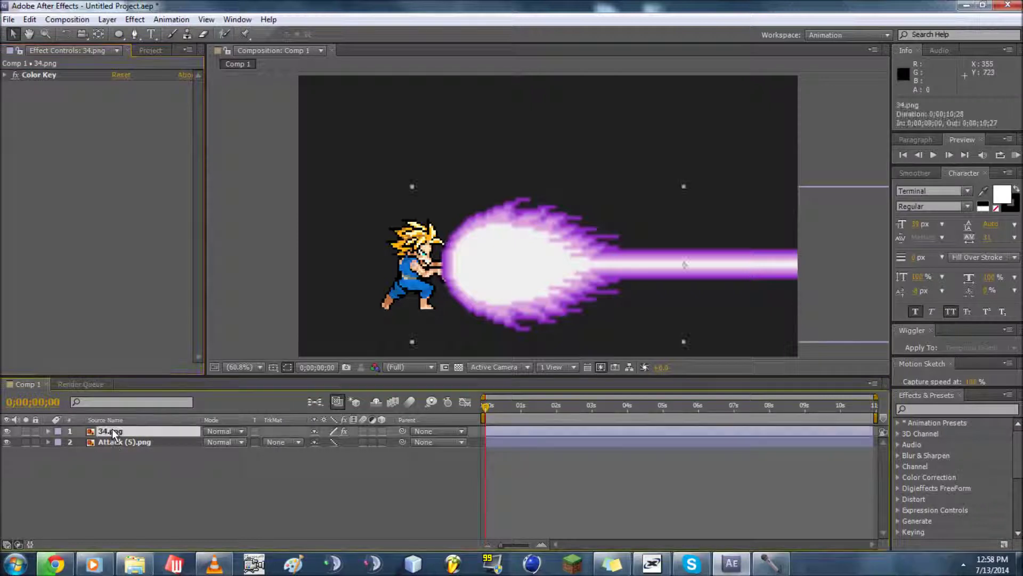
# Apply the Stylize > Glow effect to the 34.png beam for a bright purple halo
pyautogui.click(134, 20)
pyautogui.moveTo(169, 300)
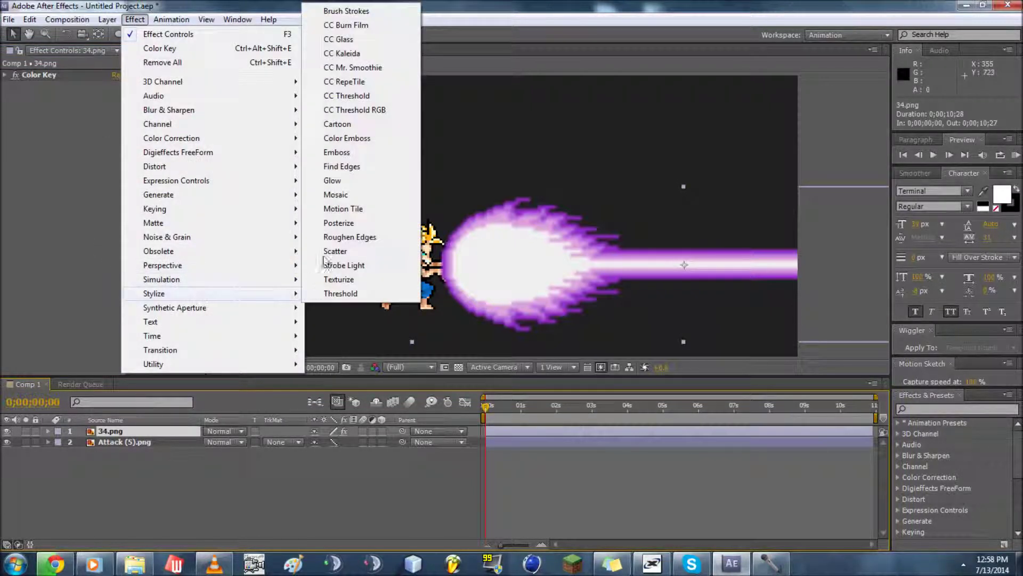
pyautogui.click(333, 181)
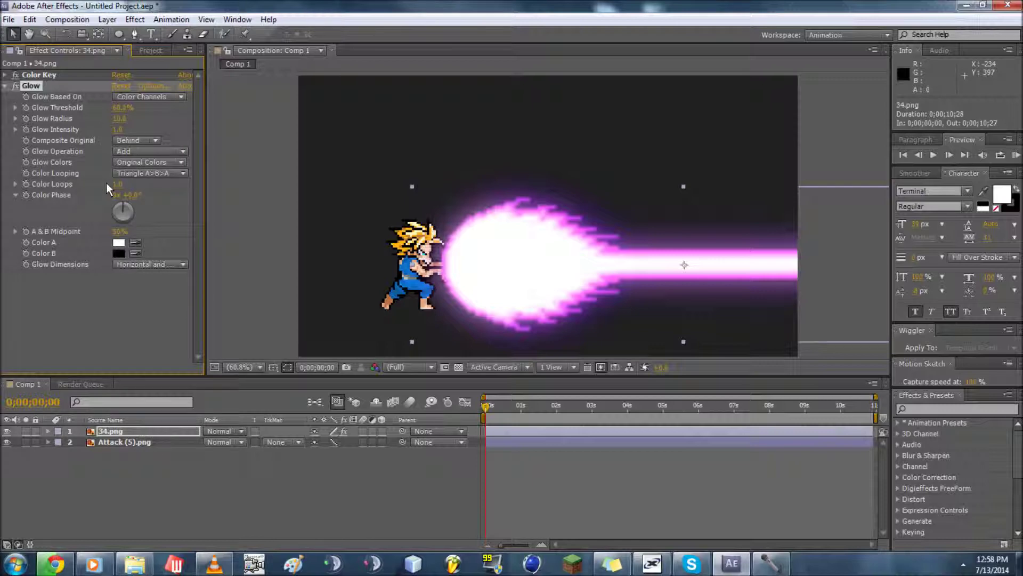
pyautogui.click(5, 87)
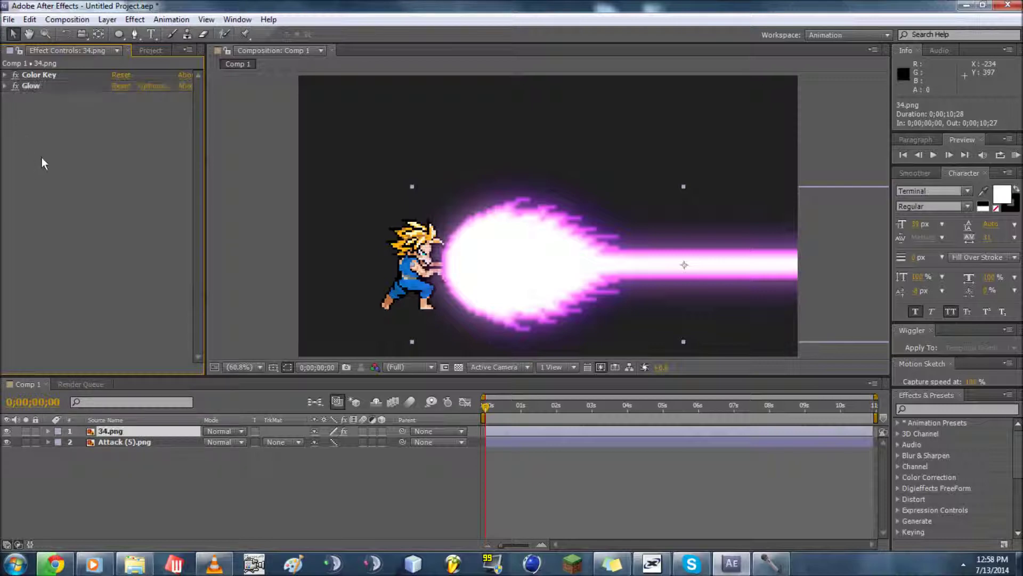
# Add CC Radial Blur to the beam: centre moved left, Straight Zoom type, Amount about 47
pyautogui.click(135, 19)
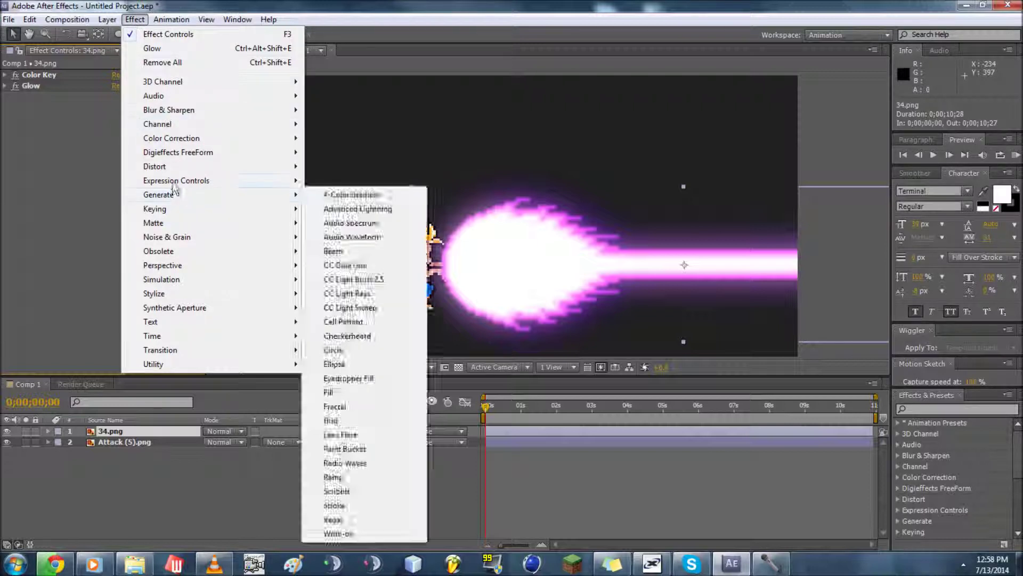
pyautogui.moveTo(160, 110)
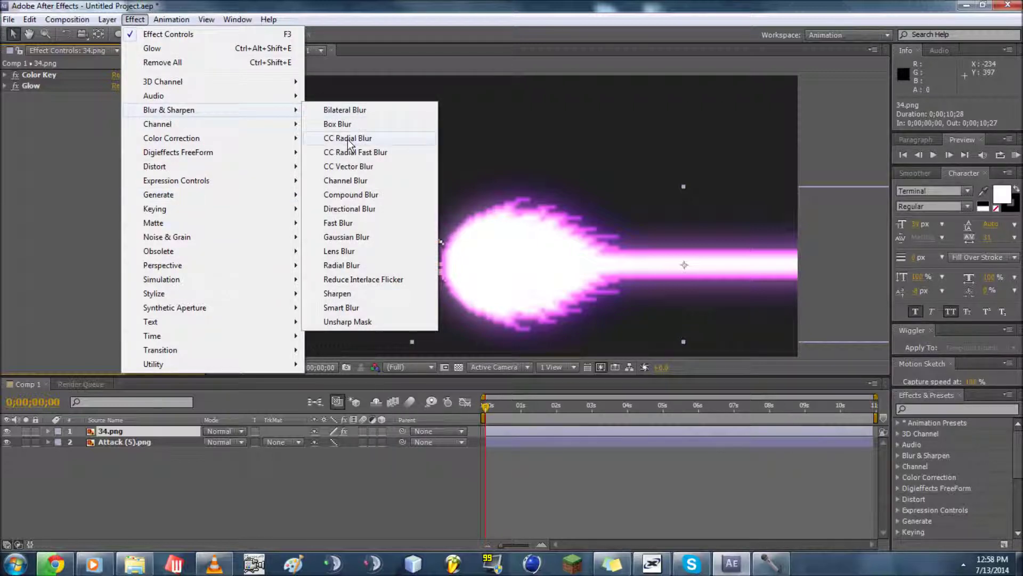
pyautogui.click(349, 140)
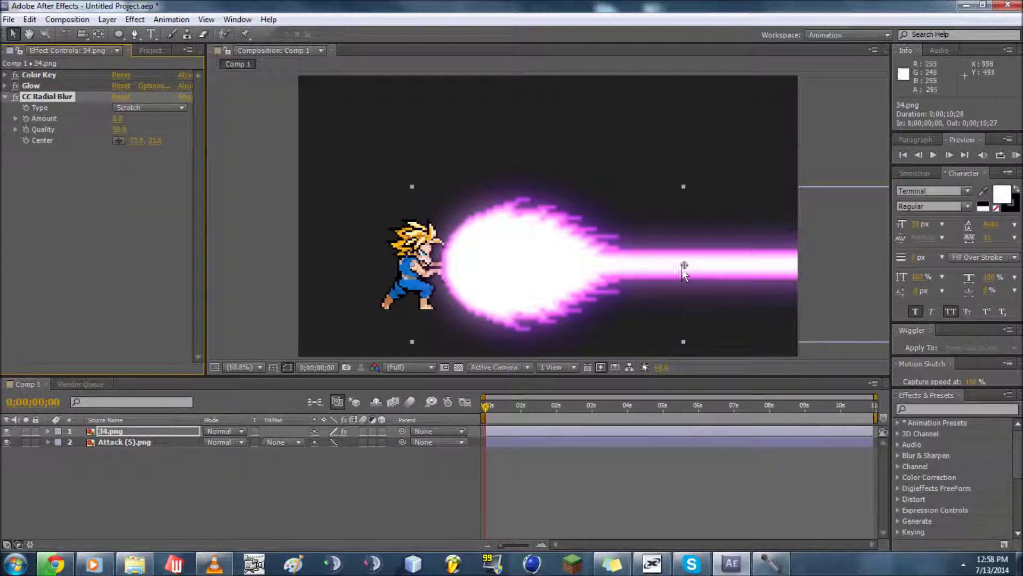
pyautogui.moveTo(683, 266); pyautogui.dragTo(442, 264)
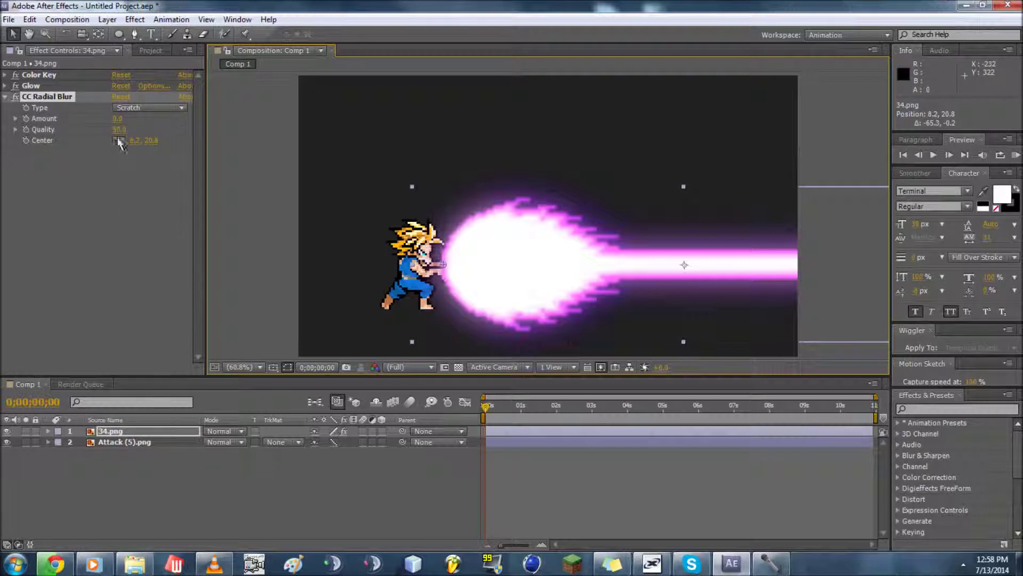
pyautogui.click(142, 107)
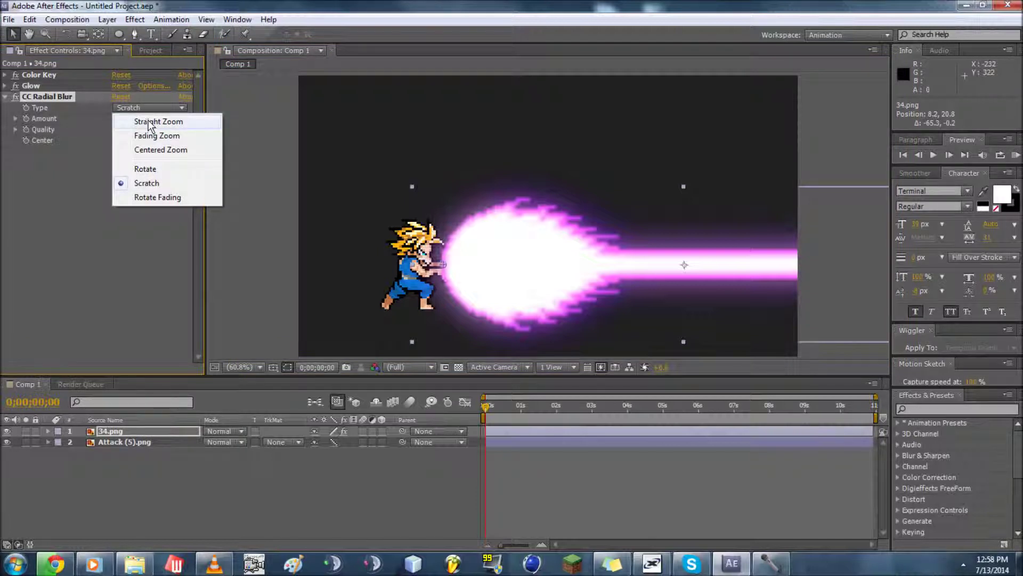
pyautogui.click(148, 123)
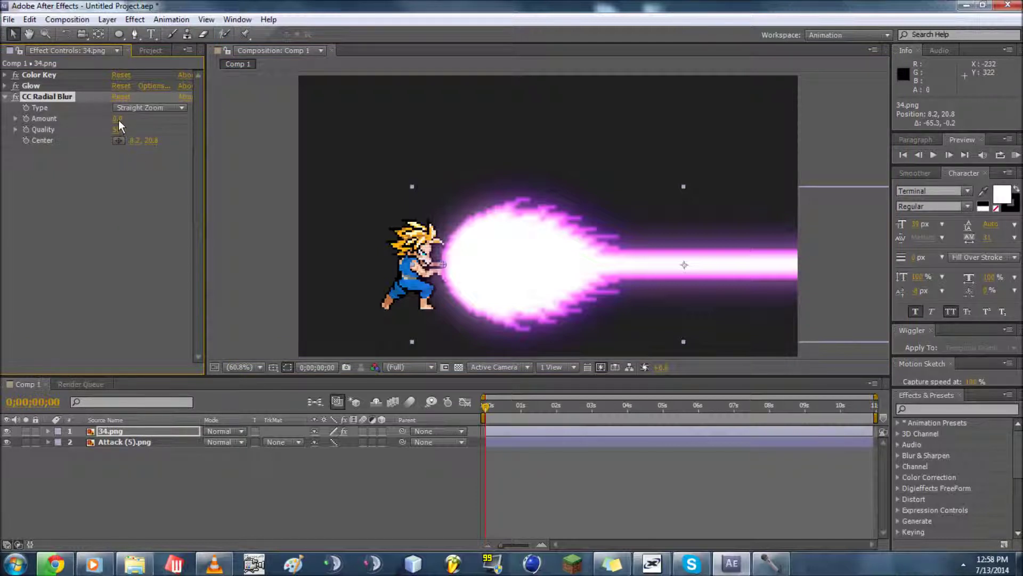
pyautogui.moveTo(119, 120); pyautogui.dragTo(136, 107)
pyautogui.click(126, 164)
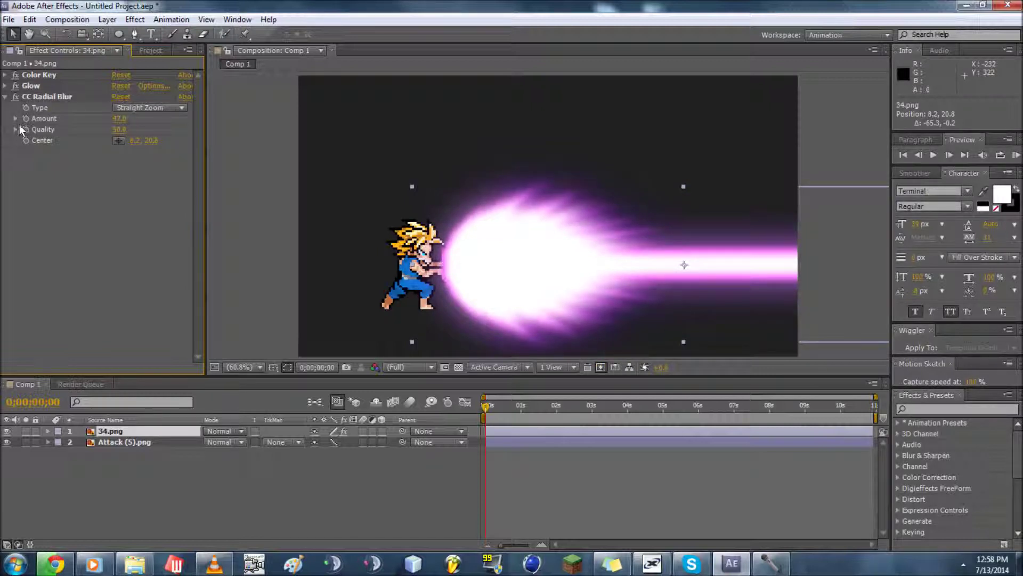
pyautogui.click(5, 96)
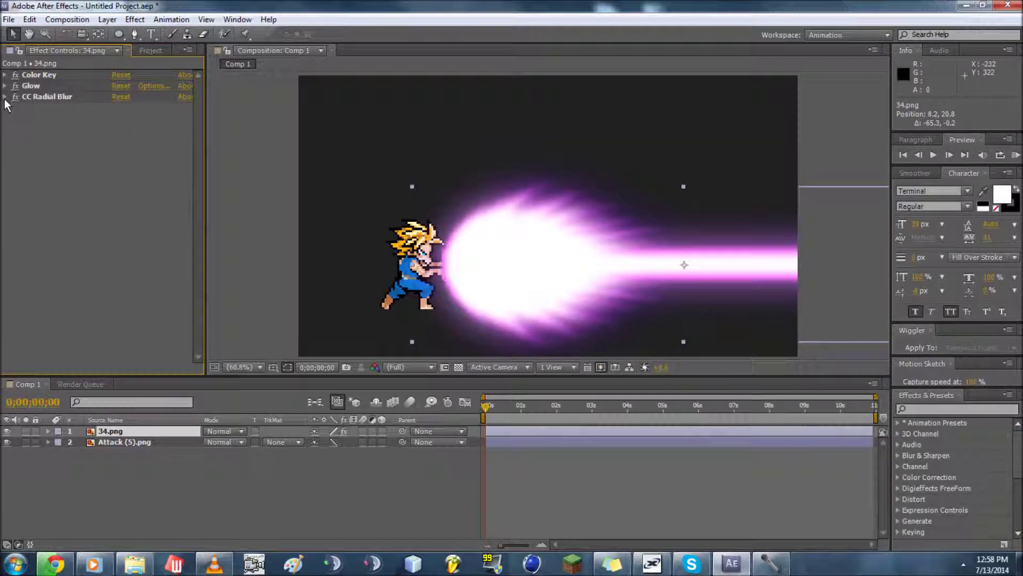
pyautogui.click(265, 468)
# Search presets for 'wiggle' and apply Wiggle - scale to layer 34.png
pyautogui.moveTo(485, 409); pyautogui.dragTo(551, 413)
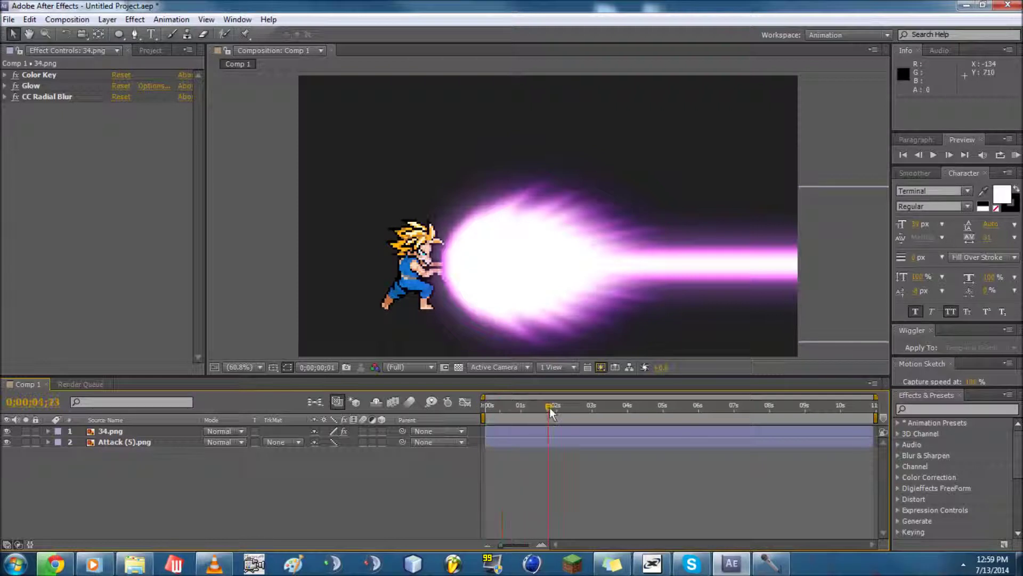
pyautogui.press('Home')
pyautogui.click(949, 409)
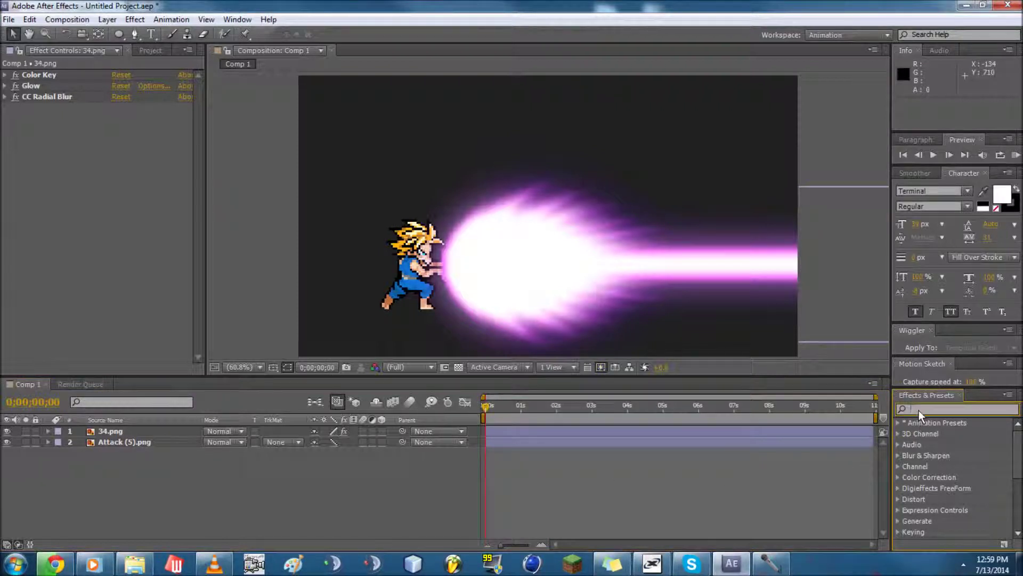
pyautogui.write('wi')
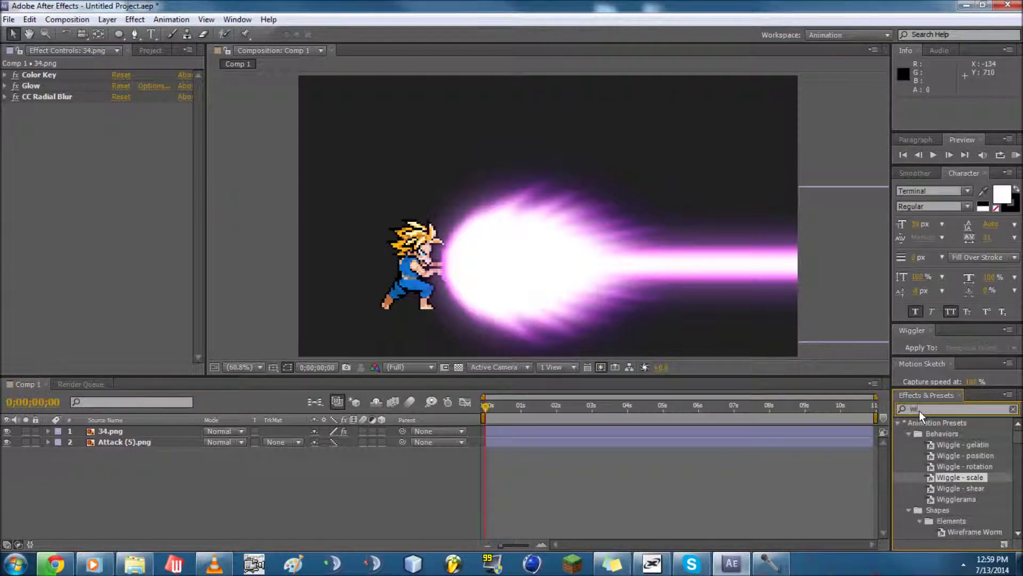
pyautogui.write('ggle')
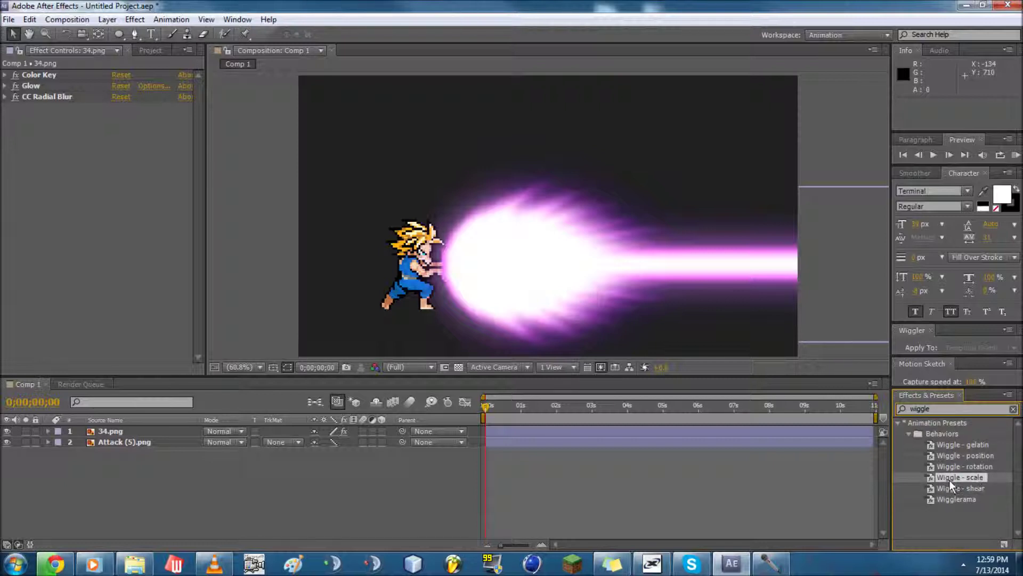
pyautogui.moveTo(949, 479); pyautogui.dragTo(123, 432)
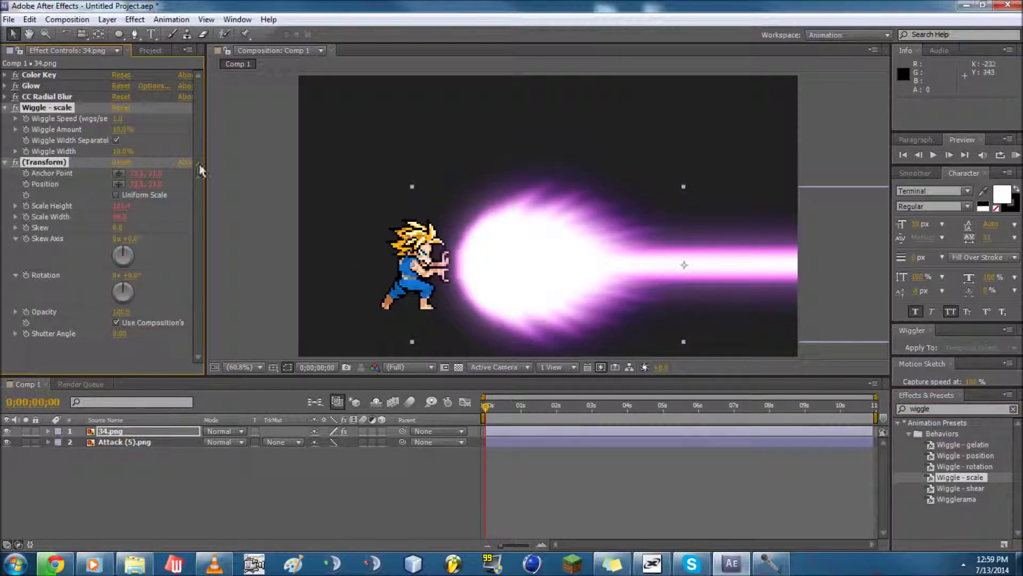
# Move the beam's anchor point left to the fighter's hands with the Pan Behind tool
pyautogui.click(98, 35)
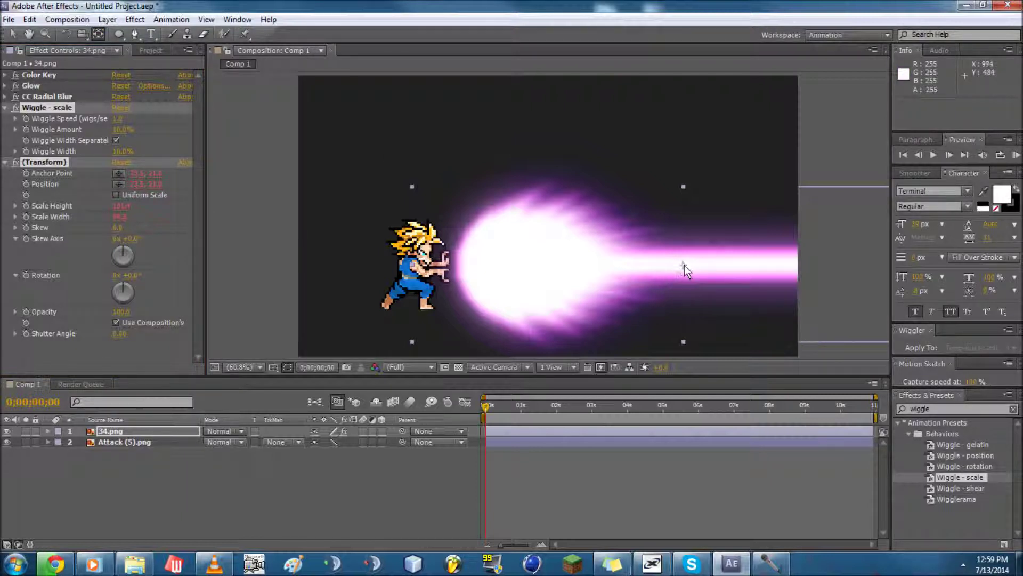
pyautogui.moveTo(684, 265); pyautogui.dragTo(443, 264)
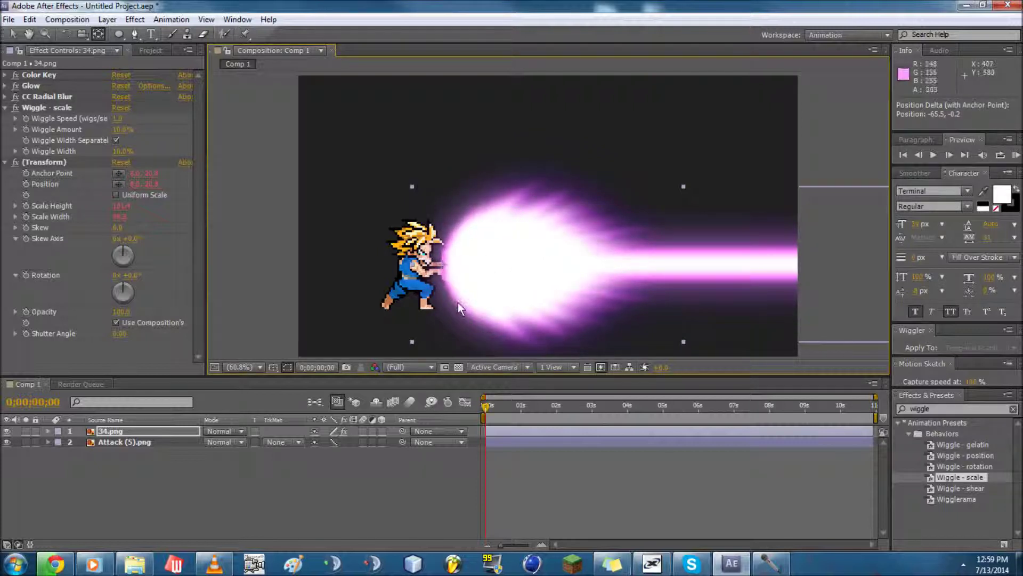
pyautogui.click(12, 33)
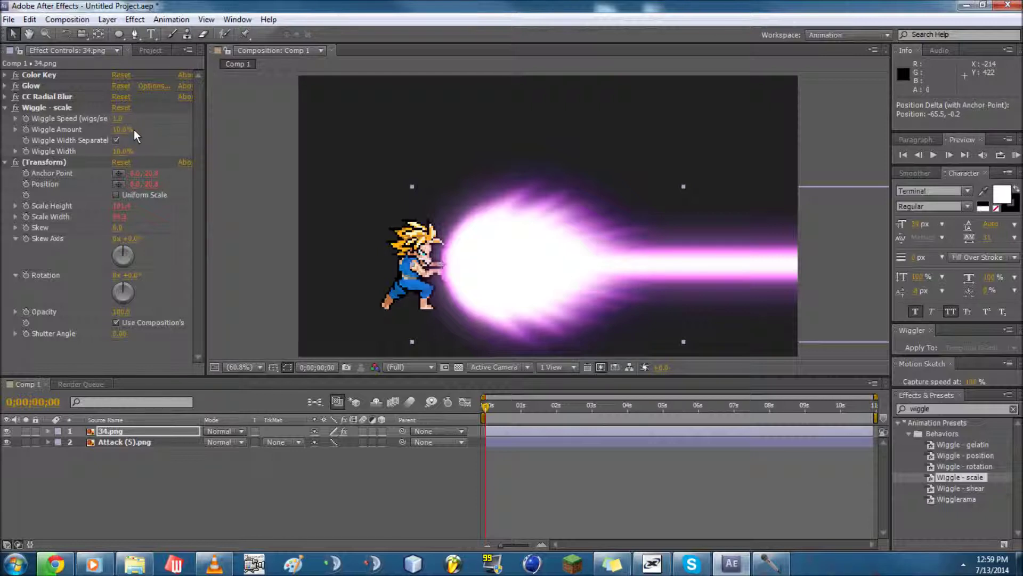
# Set the Wiggle - scale Wiggle Speed to 4
pyautogui.click(119, 121)
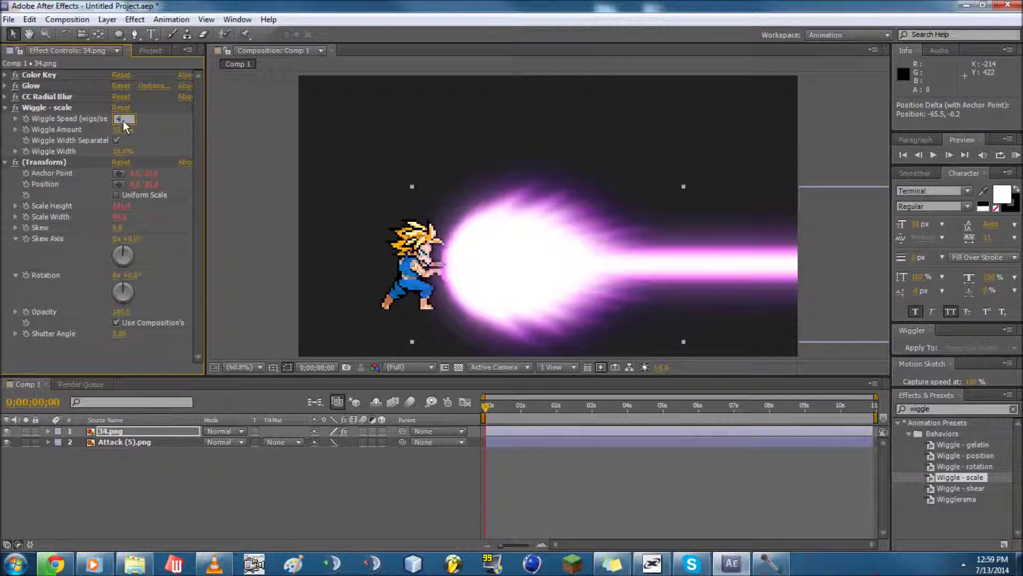
pyautogui.write('4')
pyautogui.press('Return')
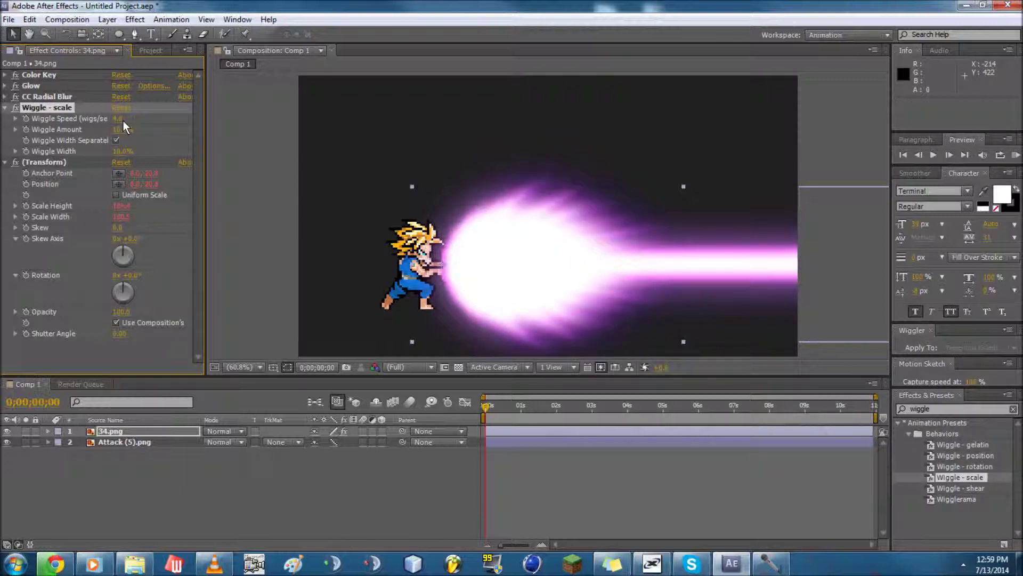
# RAM-preview the pulsing beam animation, then collapse the Wiggle - scale effect
pyautogui.click(1015, 155)
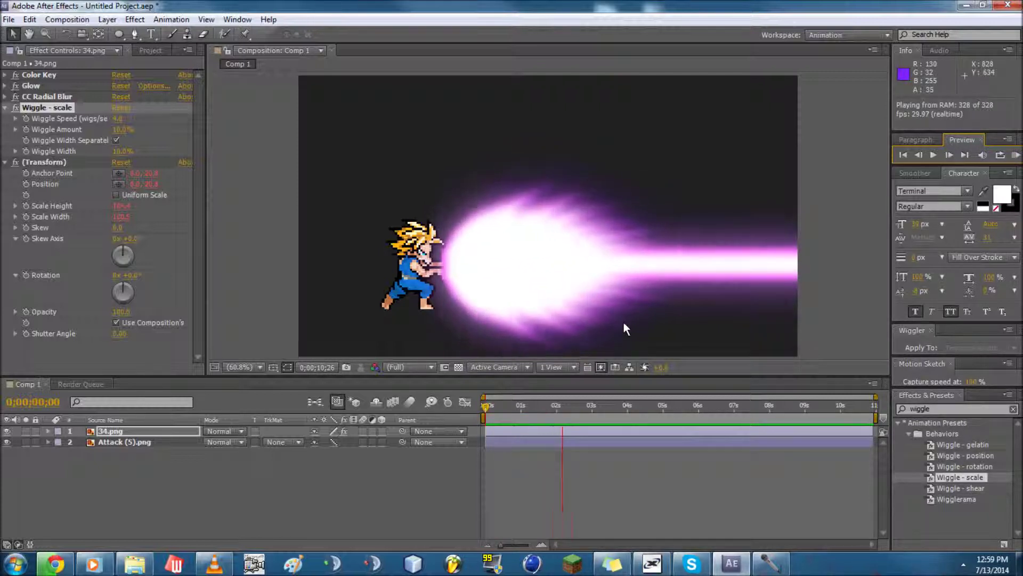
pyautogui.click(732, 517)
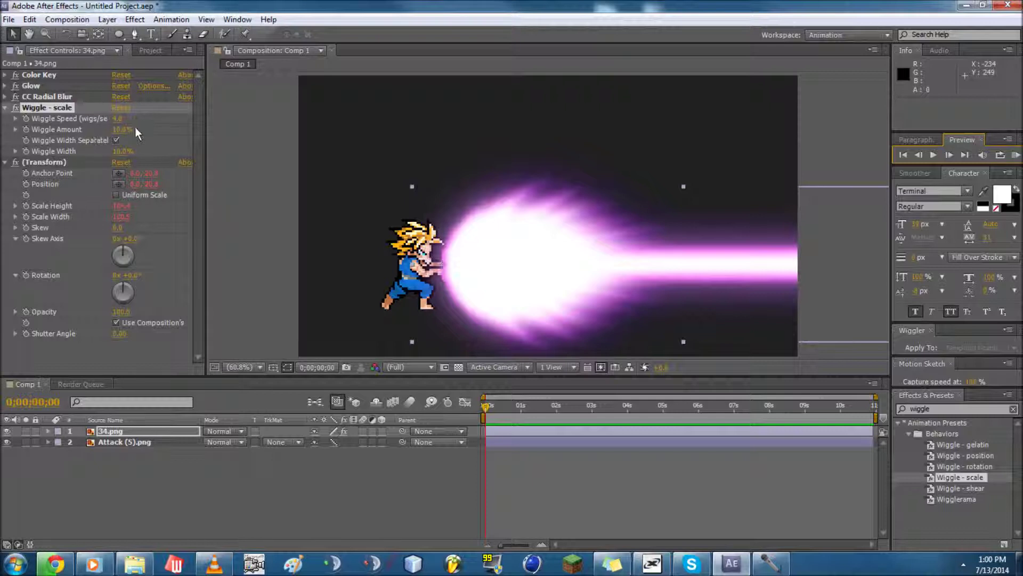
pyautogui.click(5, 108)
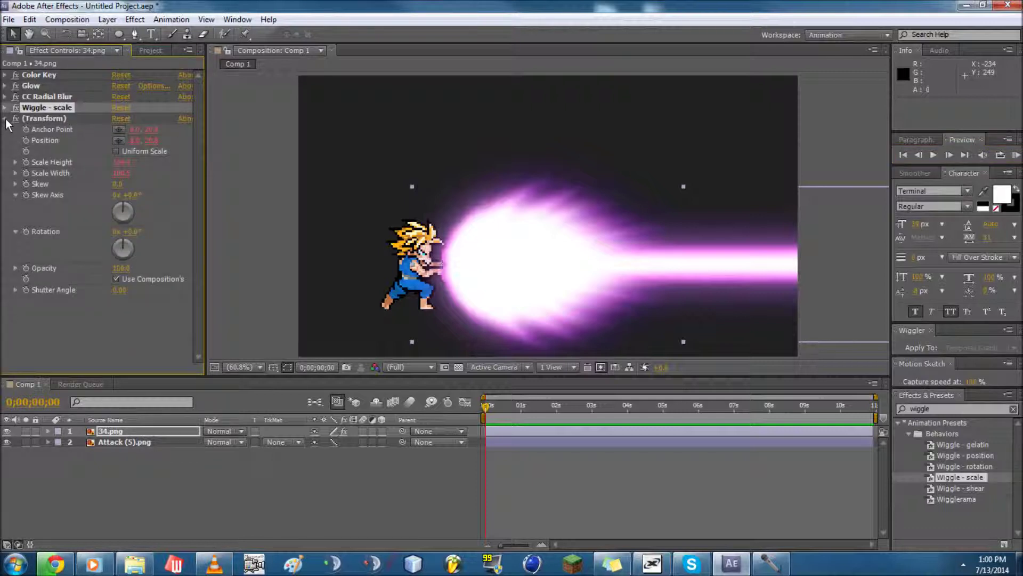
# Collapse the beam's Transform properties and switch off the 34.png layer's visibility
pyautogui.click(4, 118)
pyautogui.click(421, 521)
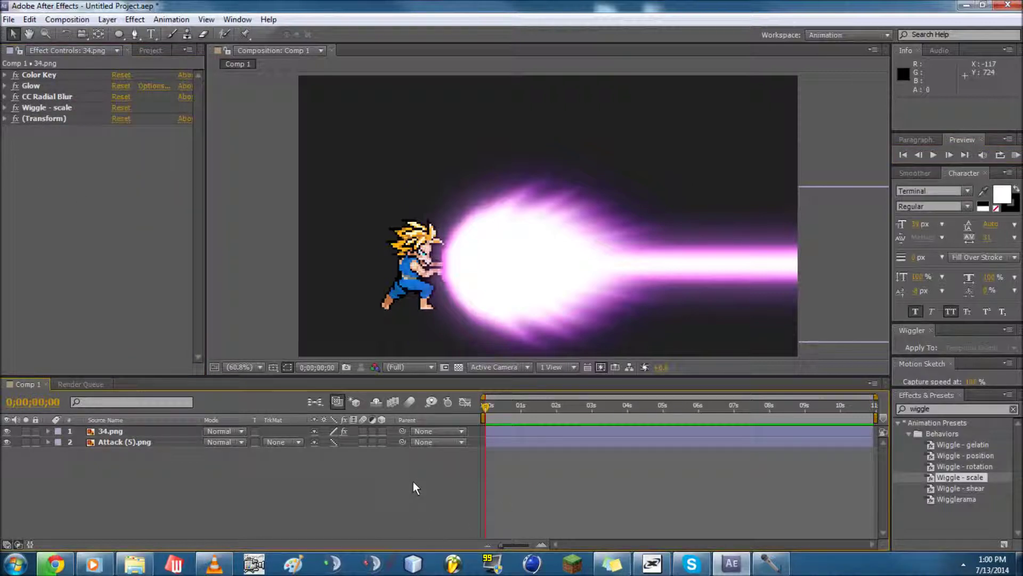
pyautogui.click(7, 432)
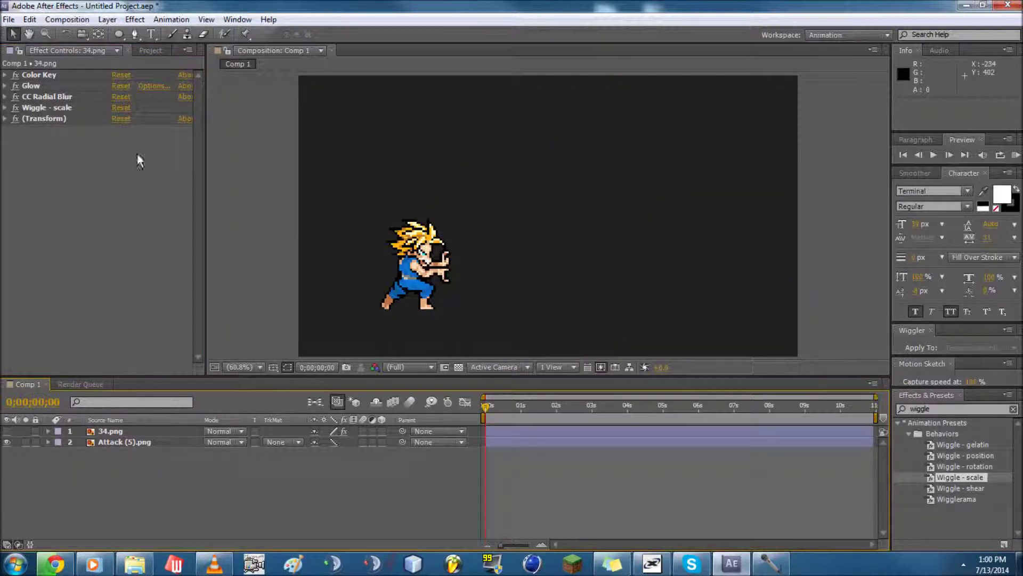
pyautogui.click(113, 21)
# Create a new white solid, White Solid 2, sized 1946 × 1080 px
pyautogui.moveTo(173, 35)
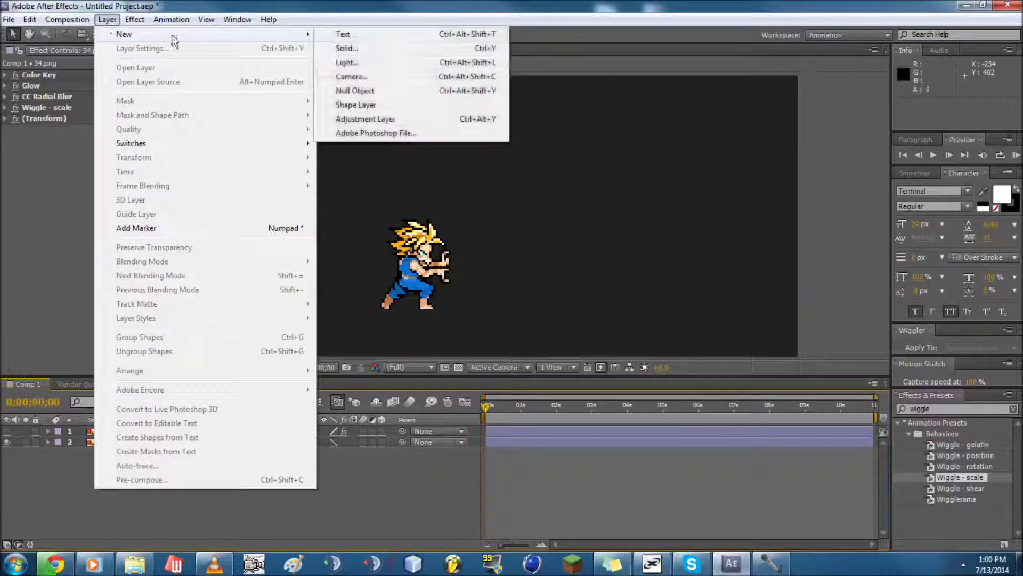
pyautogui.click(379, 51)
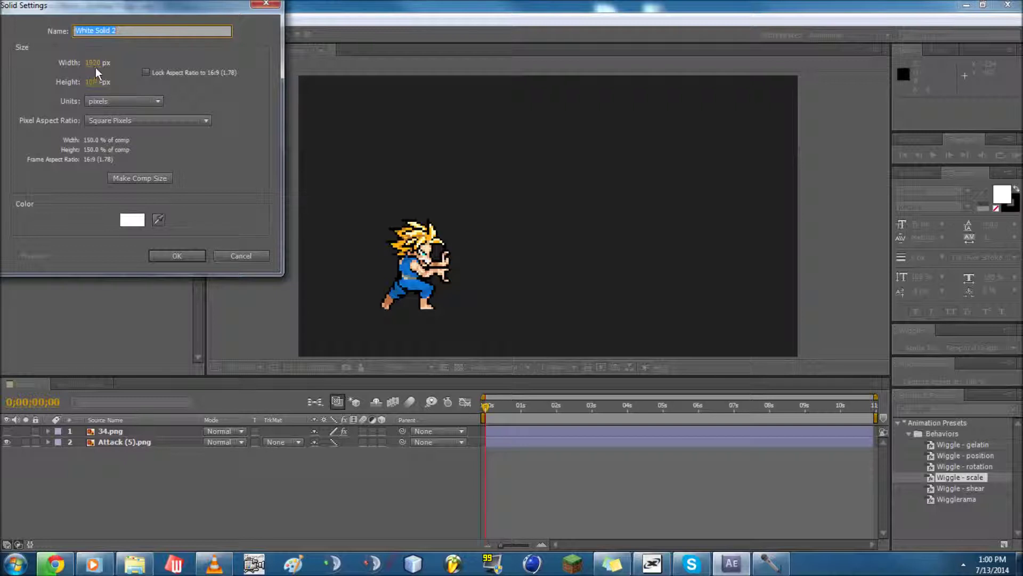
pyautogui.moveTo(93, 65); pyautogui.dragTo(111, 65)
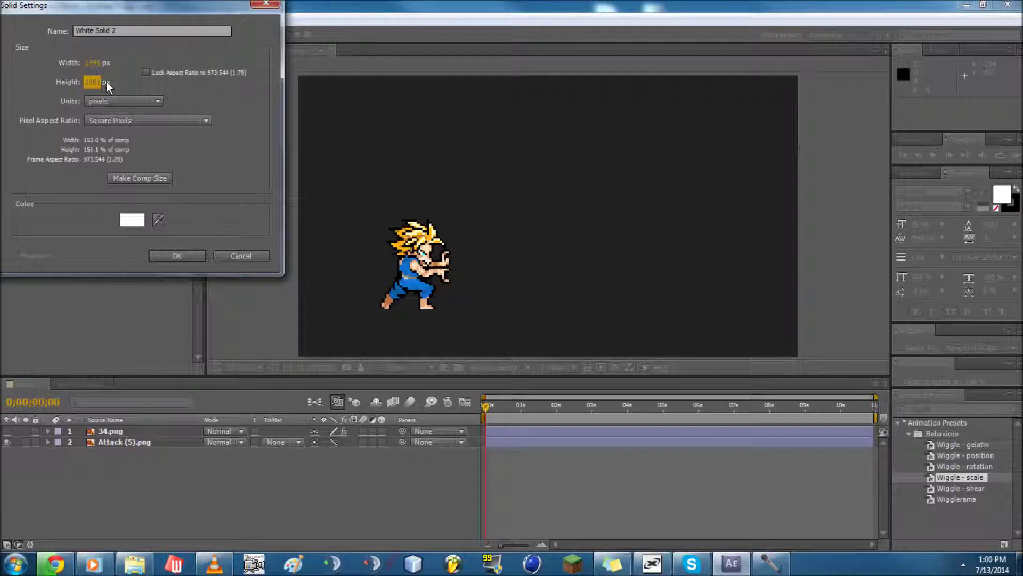
pyautogui.press('Down')
pyautogui.click(170, 254)
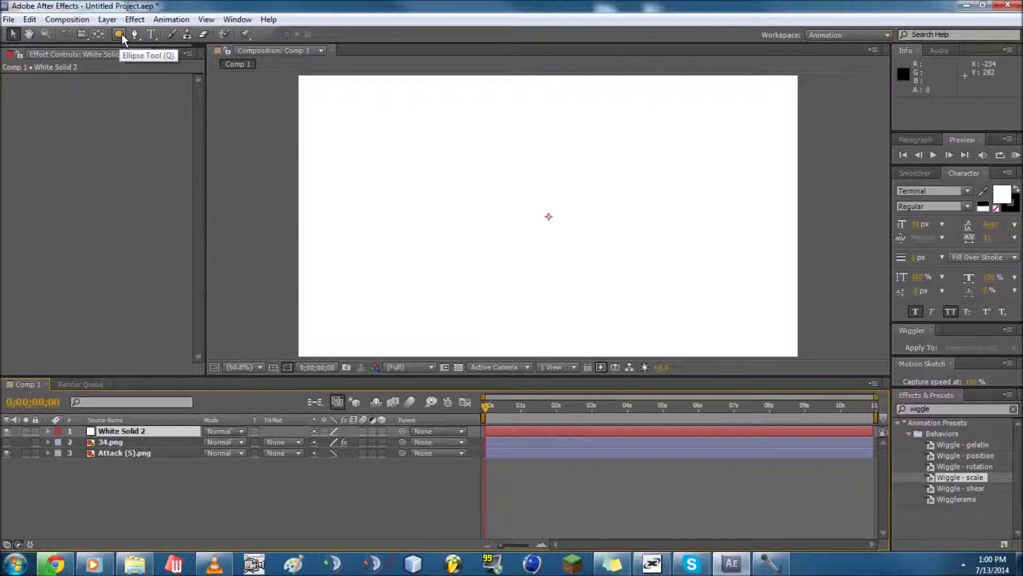
# Draw an elliptical Mask 1 on White Solid 2 just in front of the fighter's hands
pyautogui.moveTo(122, 34); pyautogui.dragTo(175, 62)
pyautogui.moveTo(500, 177); pyautogui.dragTo(609, 288)
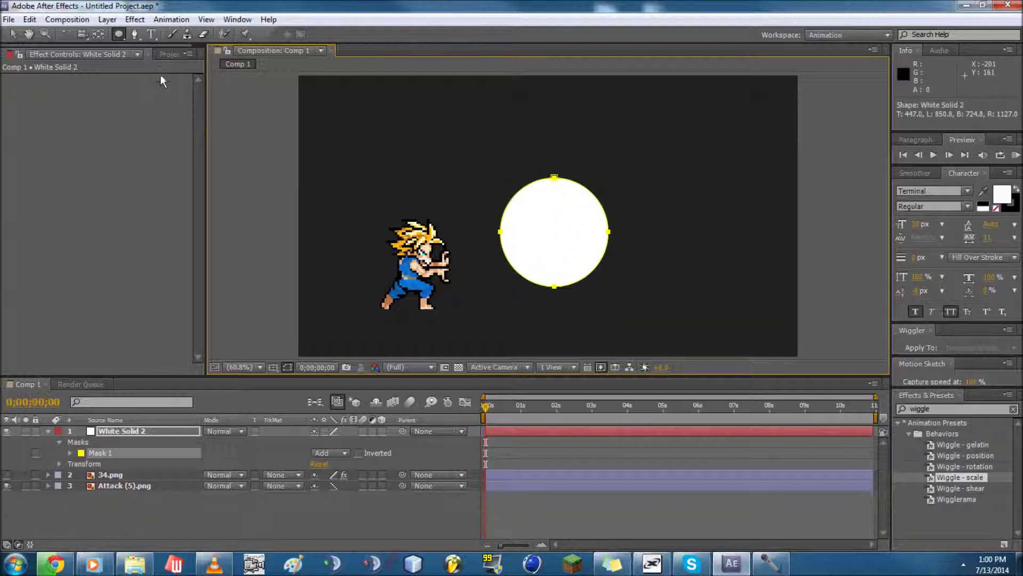
pyautogui.click(133, 36)
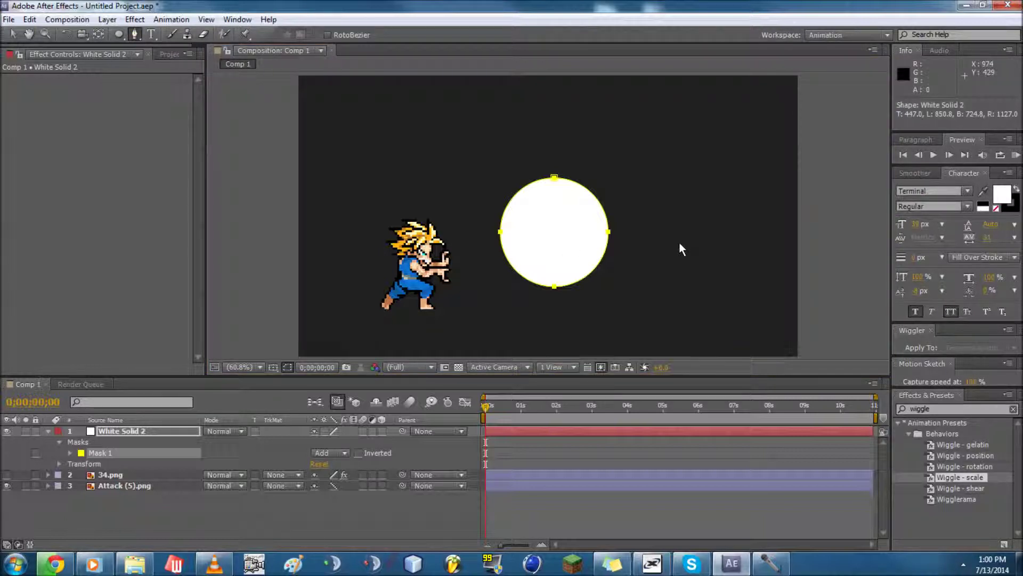
# Add three points along the circle mask's right edge, bringing Mask 1 to 7 vertices
pyautogui.press('.')
pyautogui.press('.')
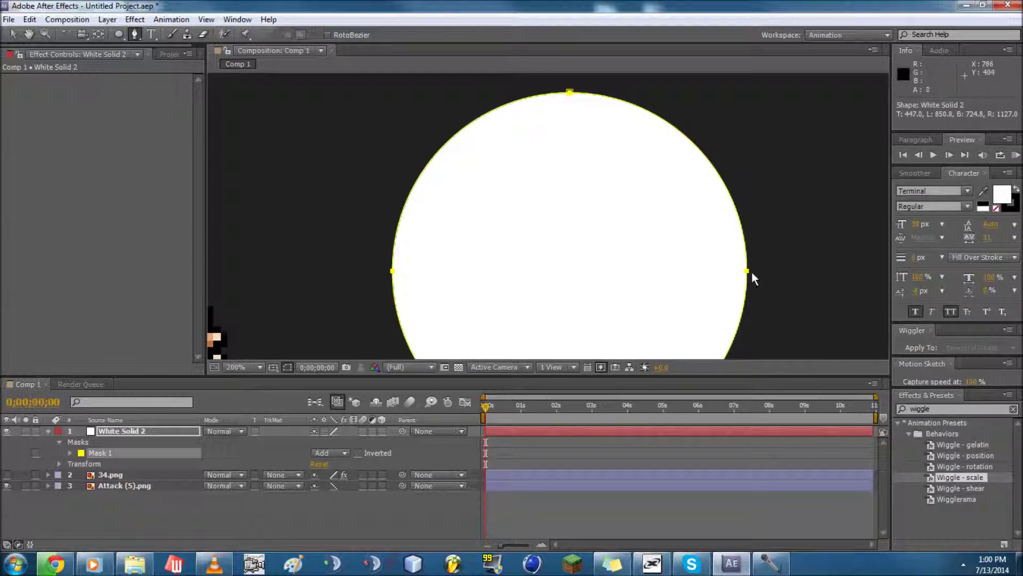
pyautogui.click(746, 254)
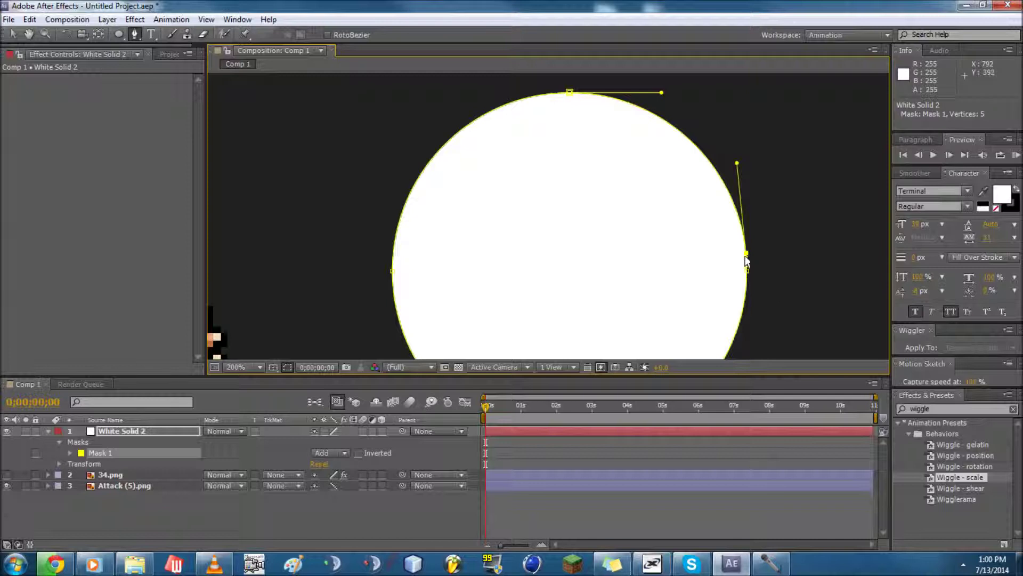
pyautogui.click(729, 193)
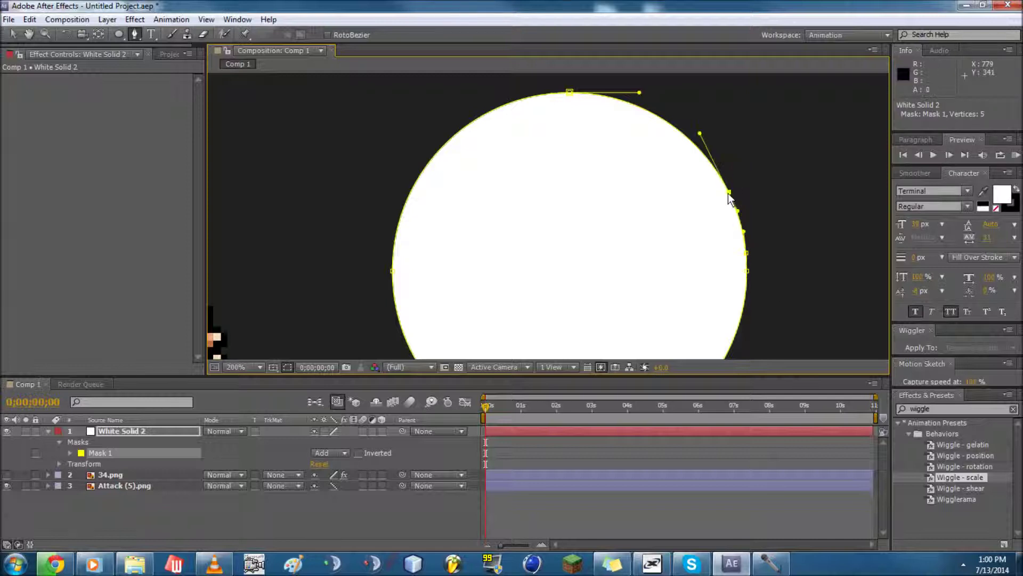
pyautogui.click(731, 344)
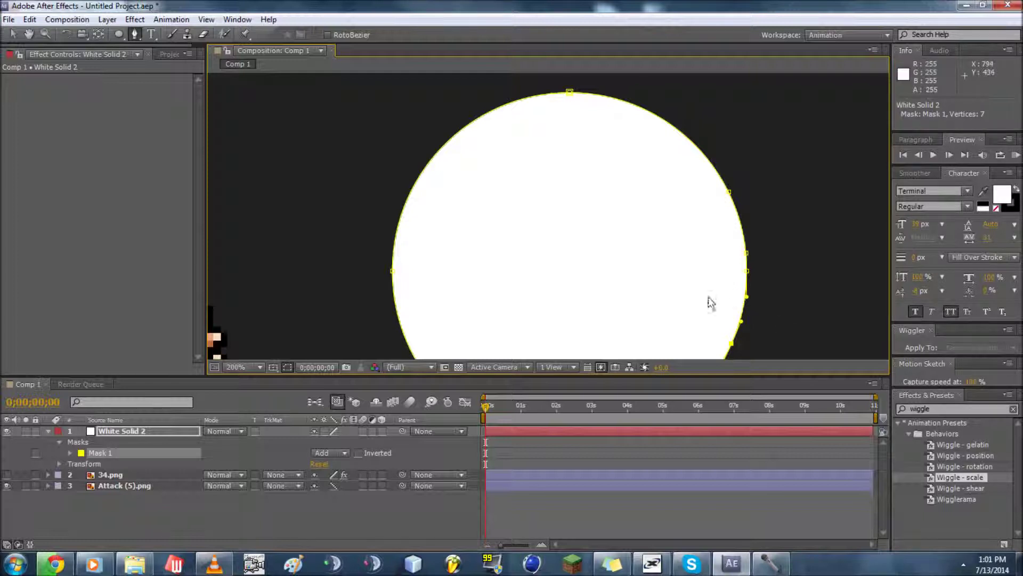
pyautogui.click(14, 35)
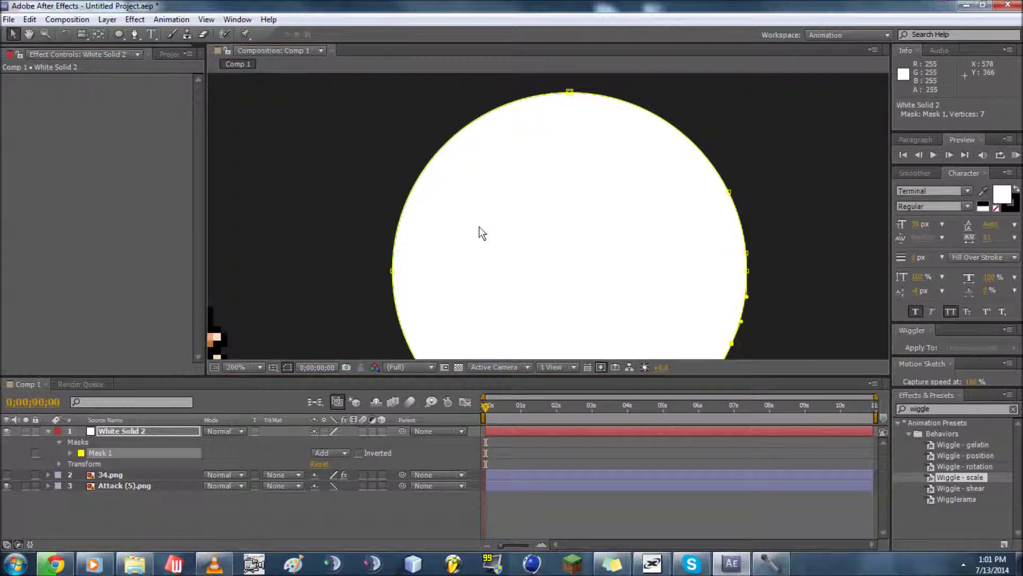
pyautogui.press(',')
pyautogui.press(',')
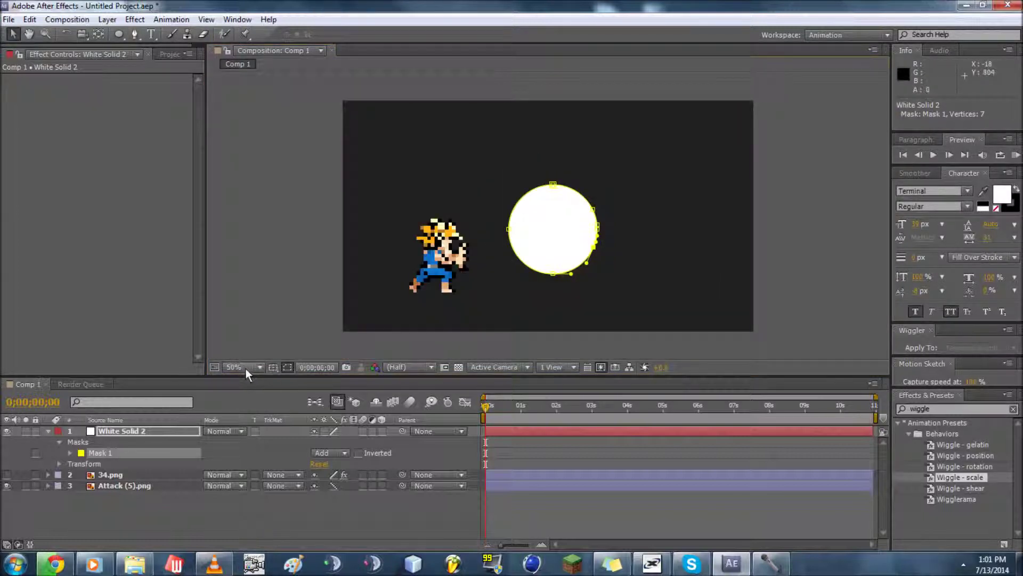
# Fit the view and pull Mask 1's right-side points far right into a thick beam past the frame edge
pyautogui.click(244, 366)
pyautogui.click(261, 150)
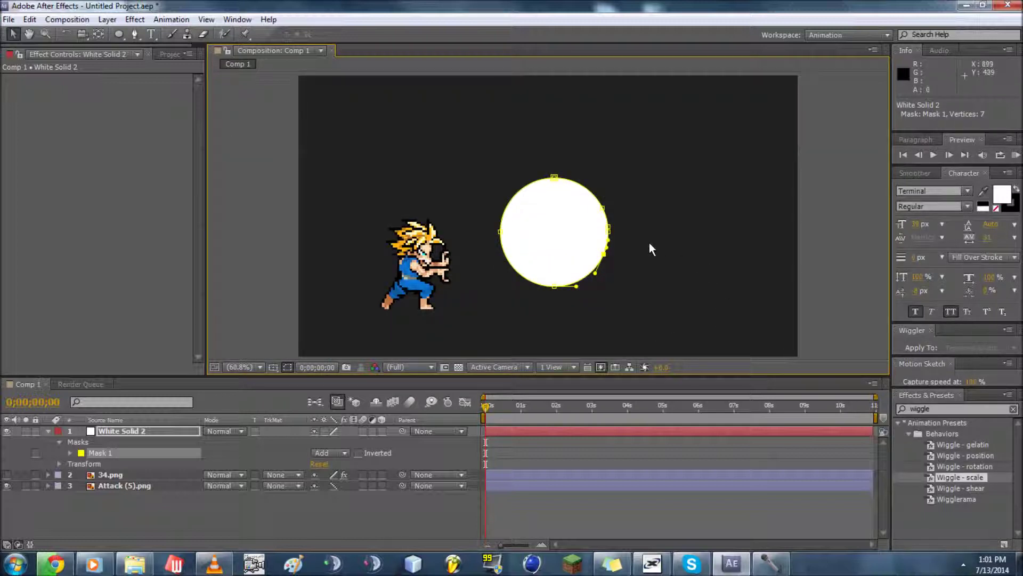
pyautogui.click(610, 232)
pyautogui.moveTo(612, 239); pyautogui.dragTo(778, 242)
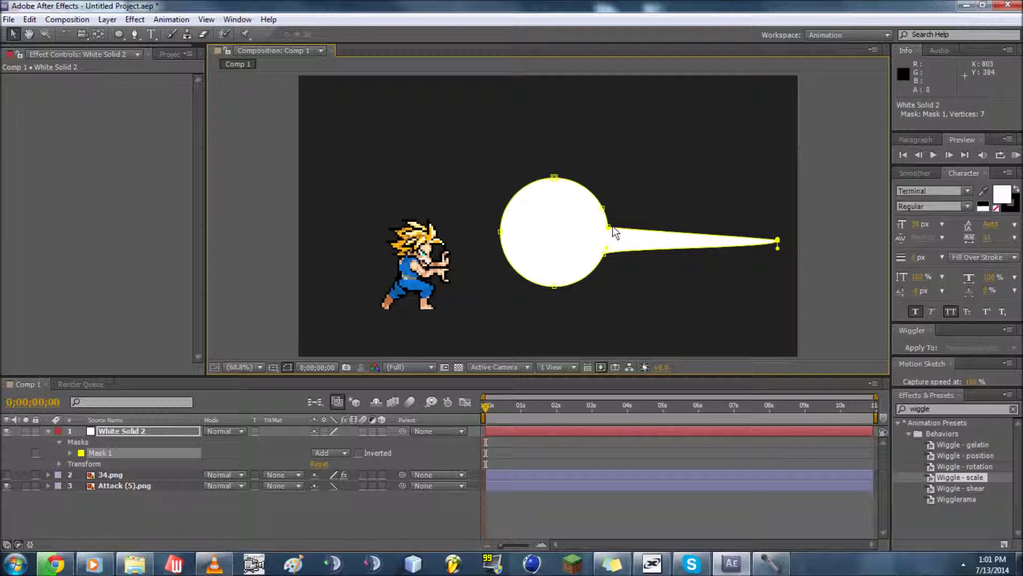
pyautogui.moveTo(612, 230); pyautogui.dragTo(882, 251)
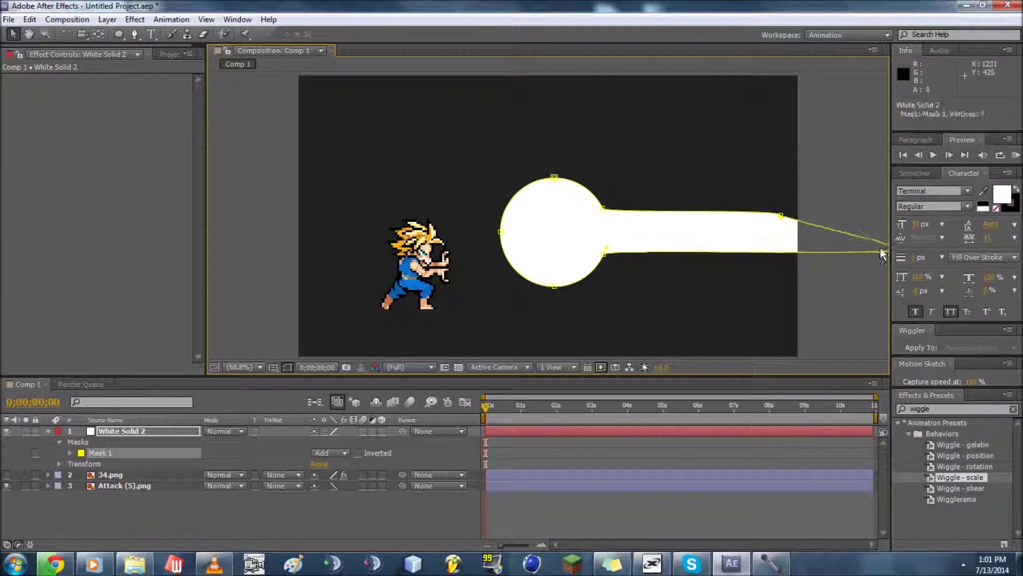
pyautogui.moveTo(781, 214); pyautogui.dragTo(929, 217)
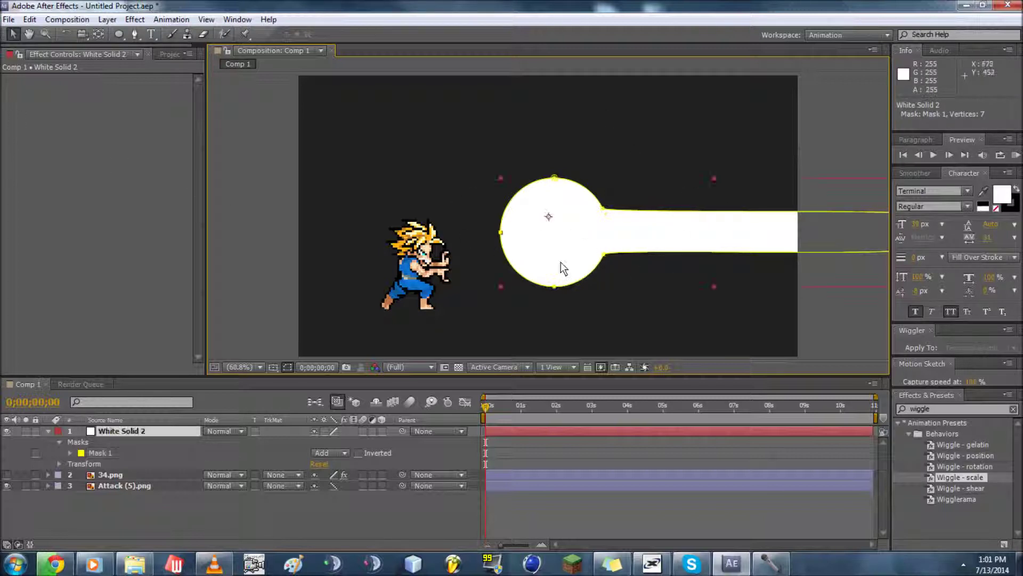
# Shift White Solid 2 left onto the hands and move its anchor point next to the hands
pyautogui.moveTo(560, 261); pyautogui.dragTo(514, 266)
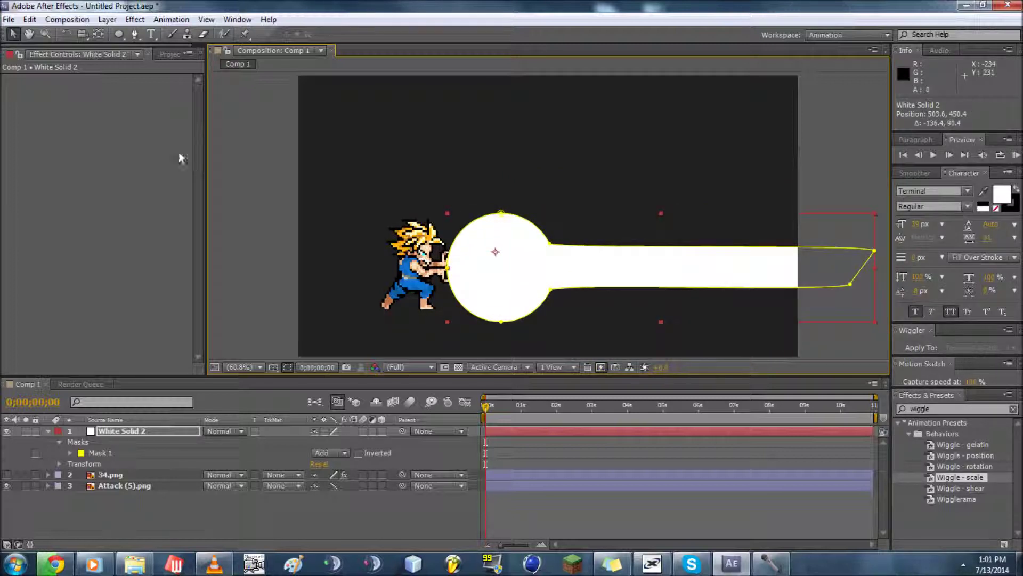
pyautogui.click(97, 35)
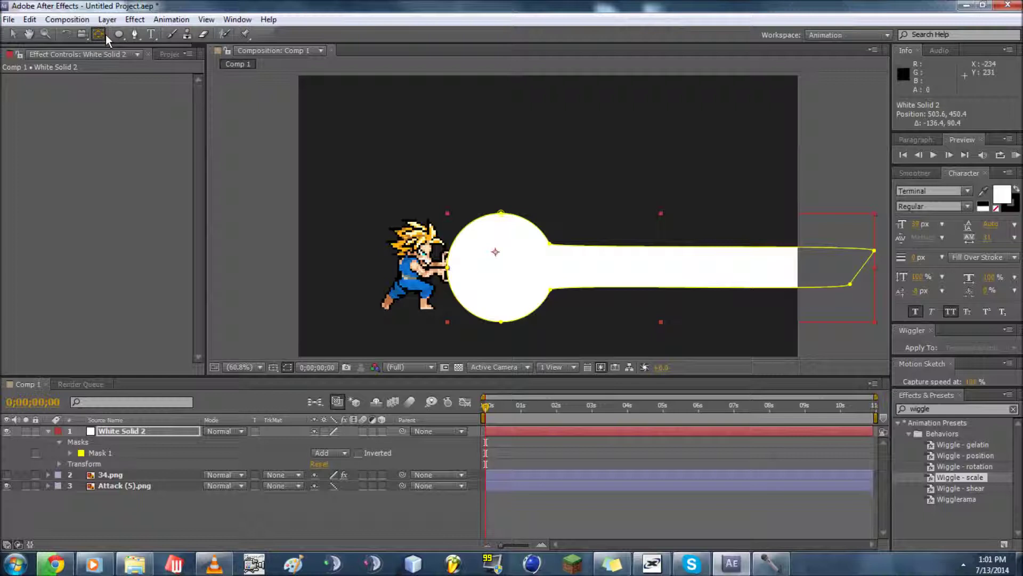
pyautogui.moveTo(496, 252); pyautogui.dragTo(445, 266)
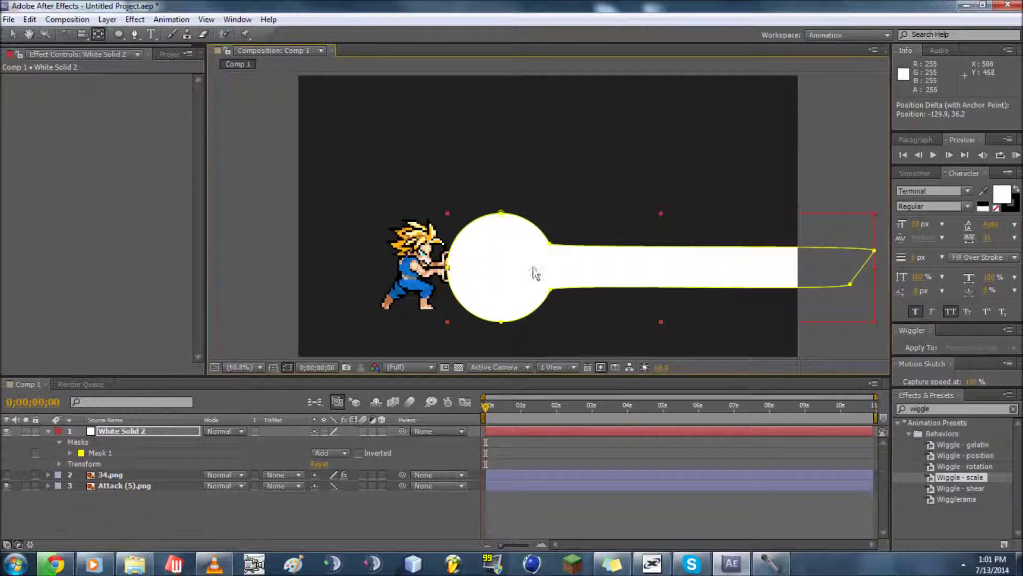
pyautogui.click(87, 160)
pyautogui.click(257, 538)
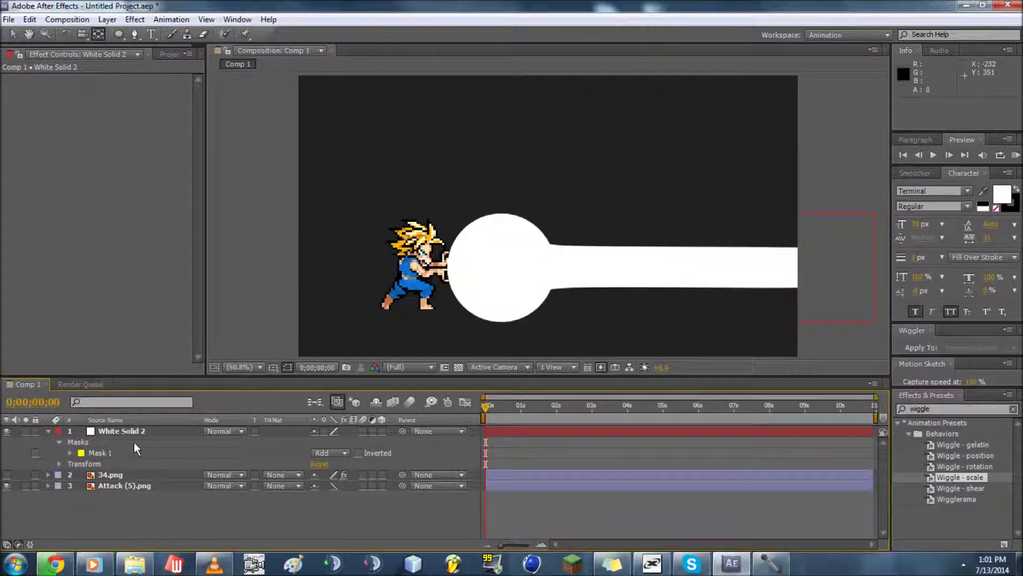
pyautogui.click(142, 431)
# Set Mask 1's Mask Feather on White Solid 2 to 22 pixels, then collapse the layer
pyautogui.click(48, 430)
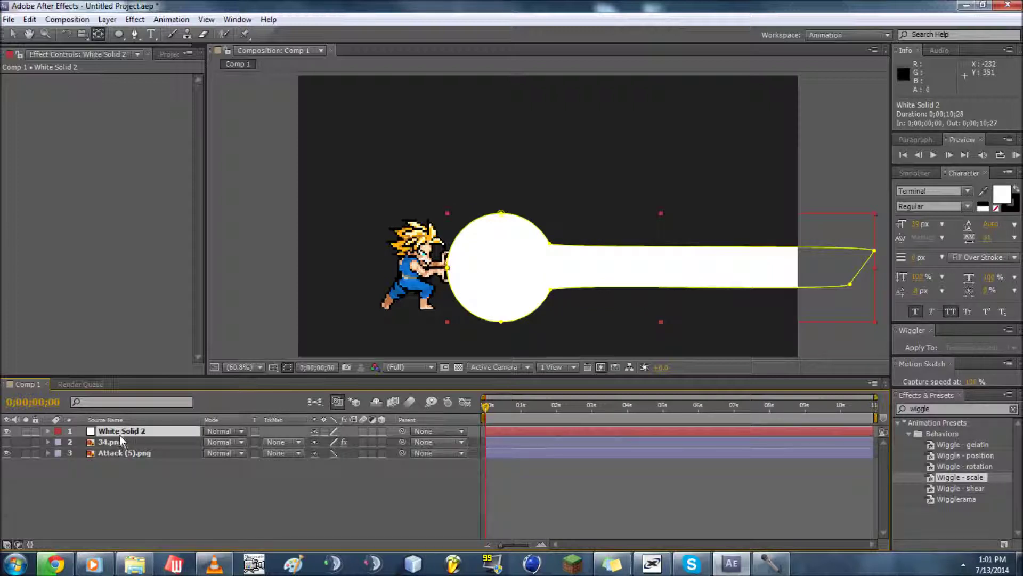
pyautogui.click(48, 430)
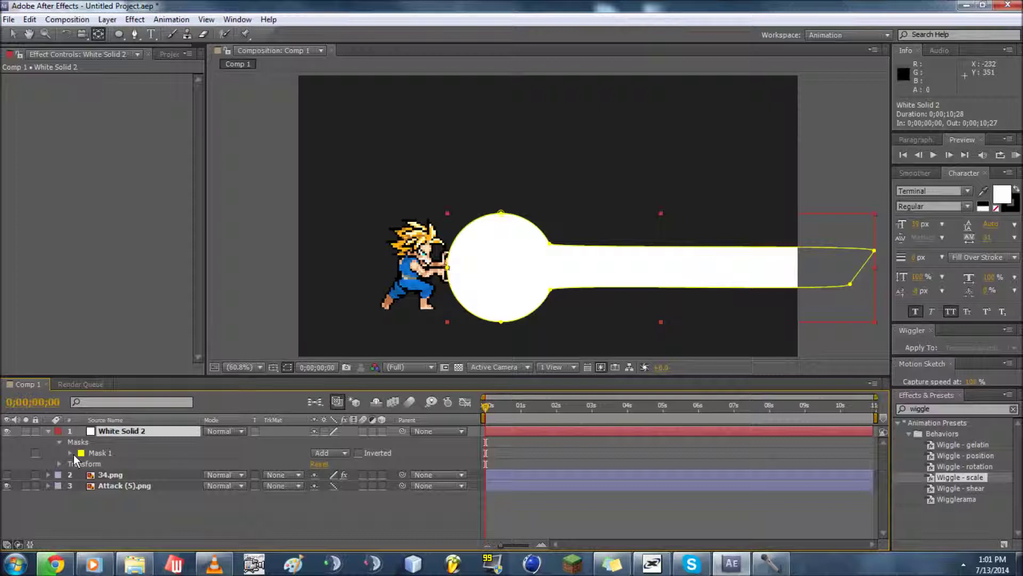
pyautogui.click(70, 453)
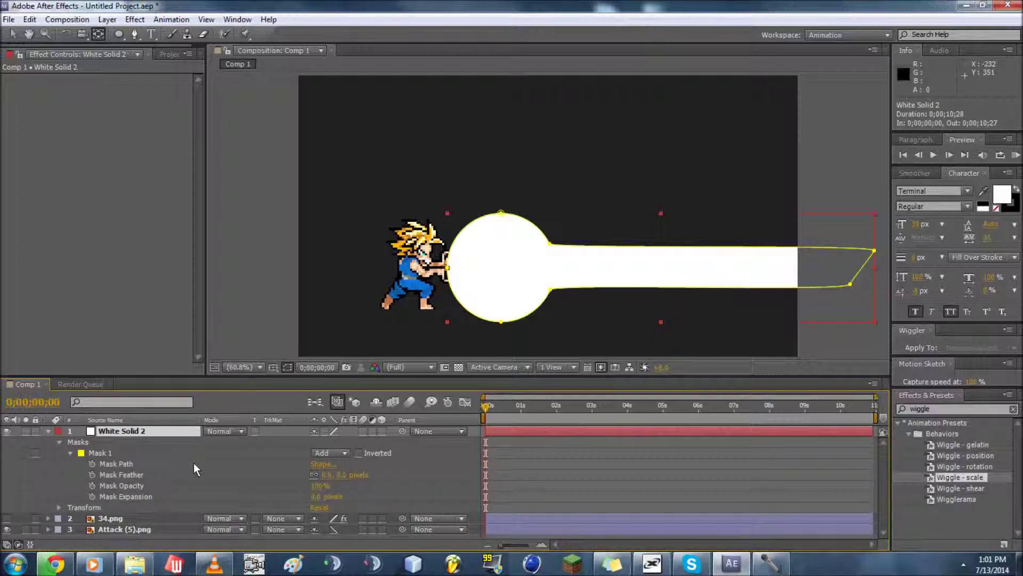
pyautogui.moveTo(342, 474); pyautogui.dragTo(353, 475)
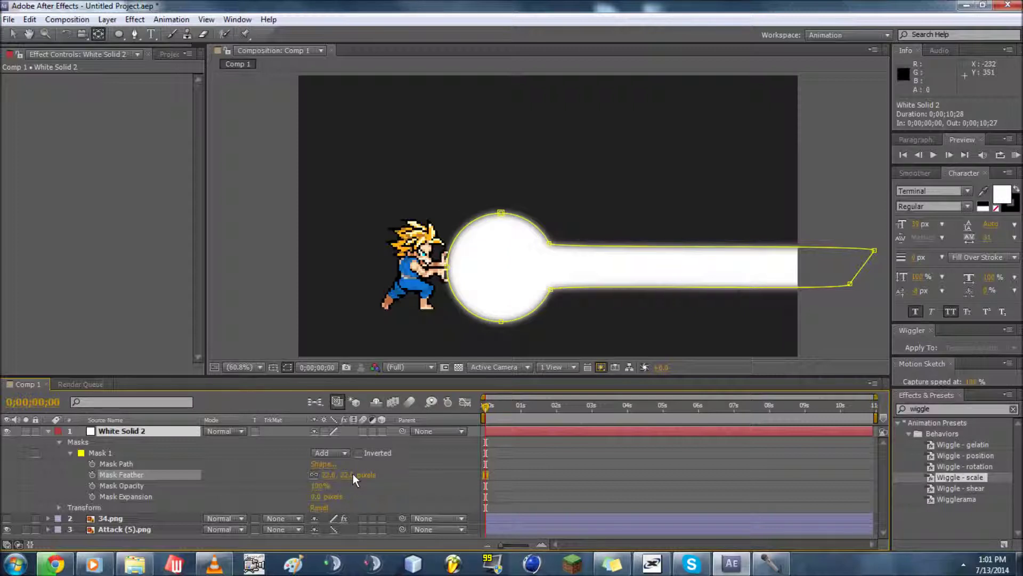
pyautogui.click(63, 455)
pyautogui.click(67, 453)
pyautogui.click(48, 432)
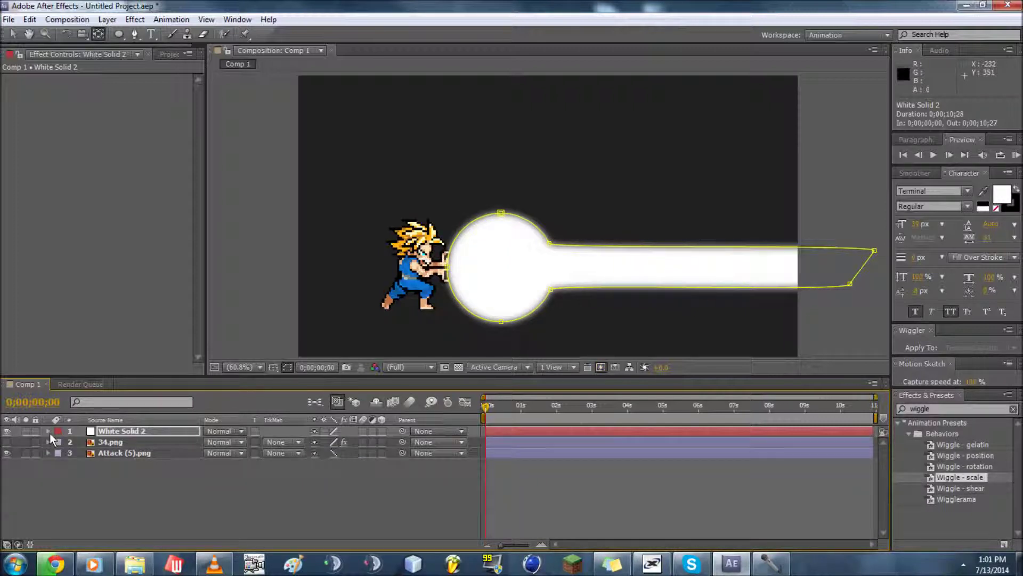
pyautogui.click(501, 339)
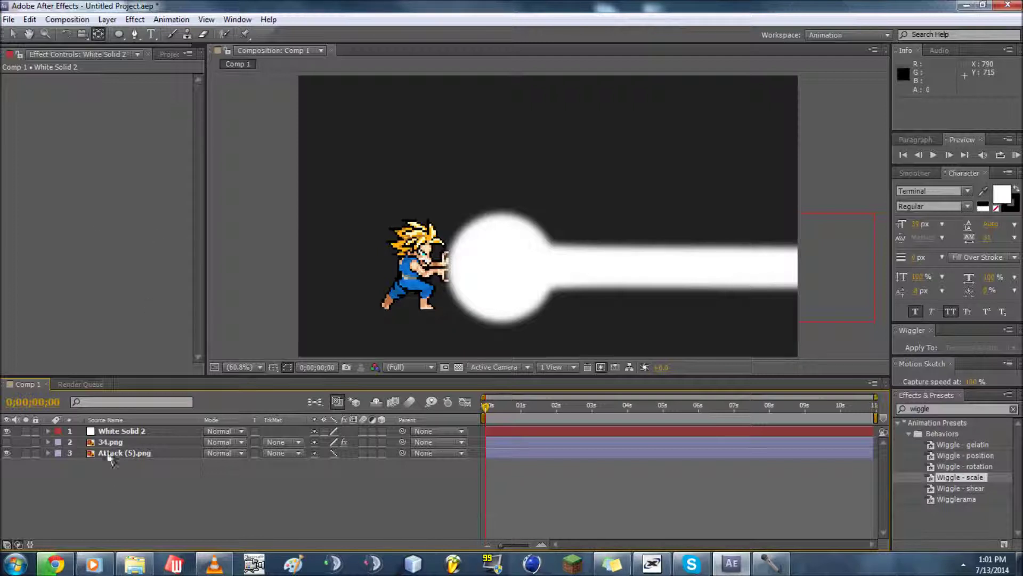
pyautogui.click(120, 431)
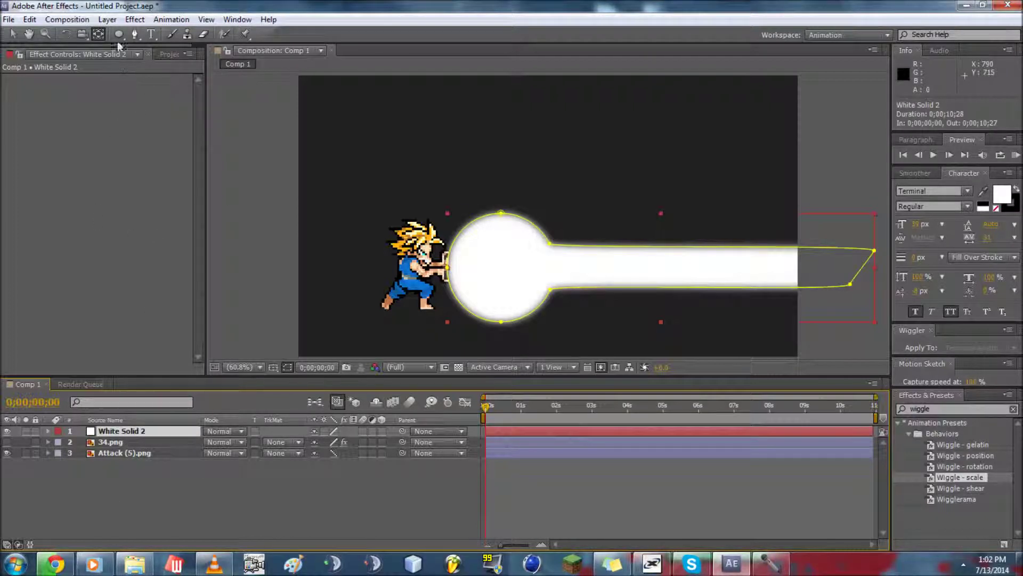
# Apply the Glow effect to White Solid 2
pyautogui.click(135, 19)
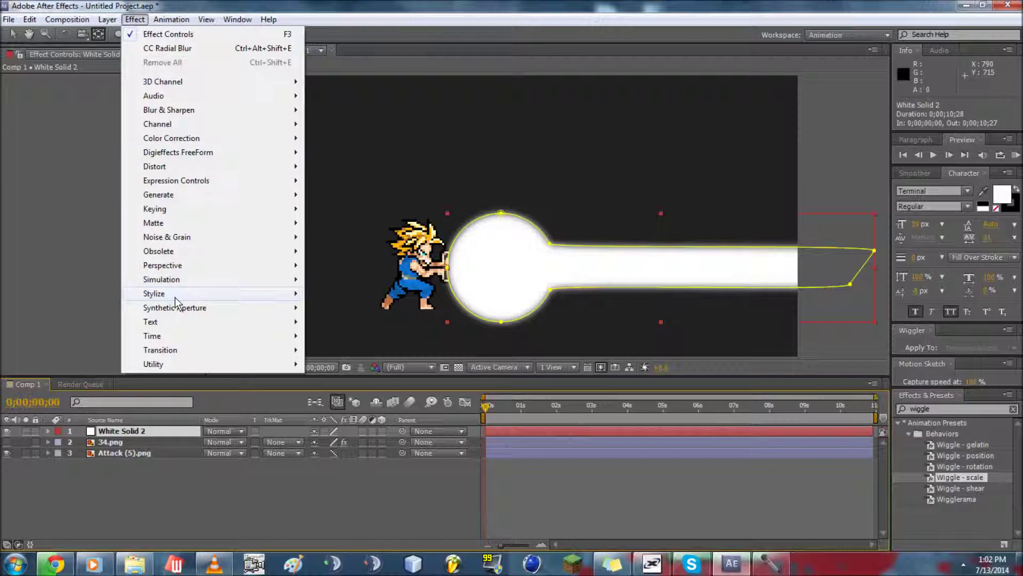
pyautogui.moveTo(175, 295)
pyautogui.click(331, 182)
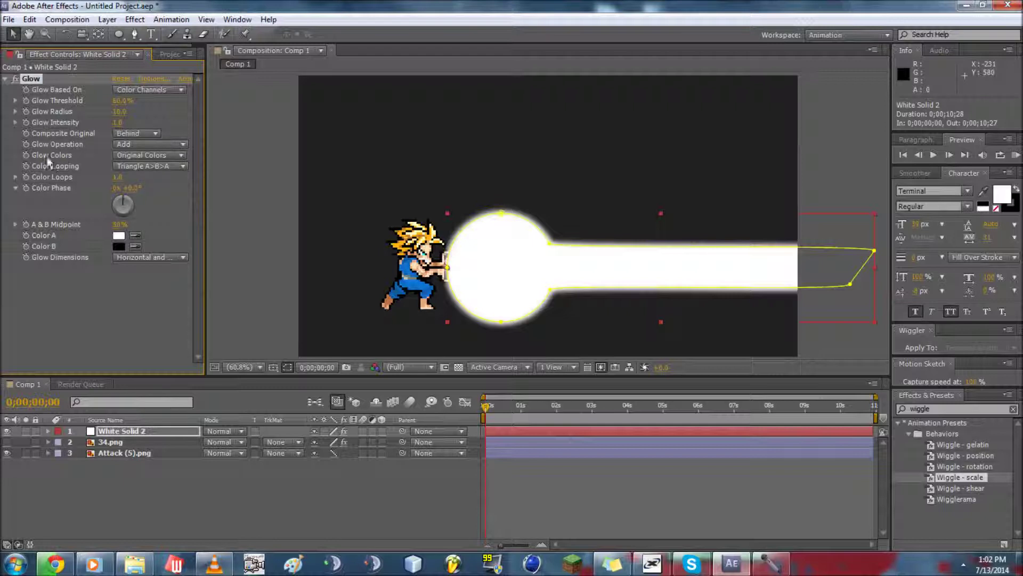
# Set Glow Colors to A & B Colors and bring up the Color B picker
pyautogui.click(151, 158)
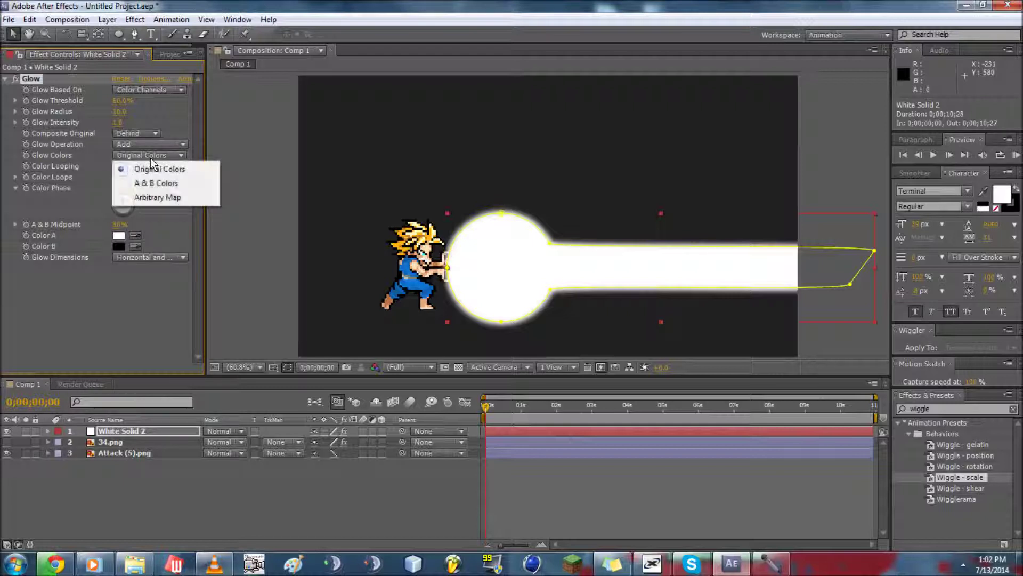
pyautogui.click(155, 183)
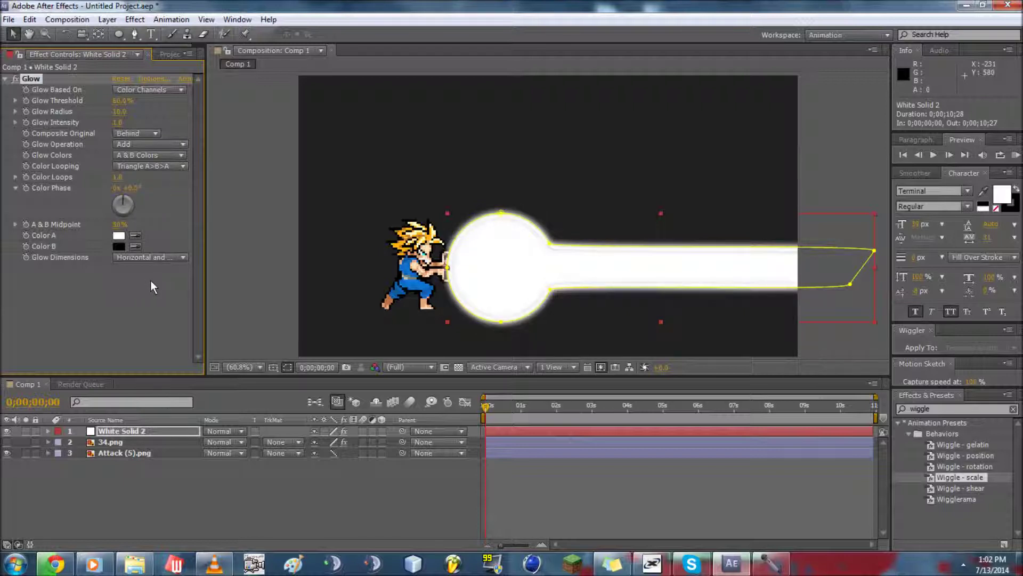
pyautogui.click(117, 247)
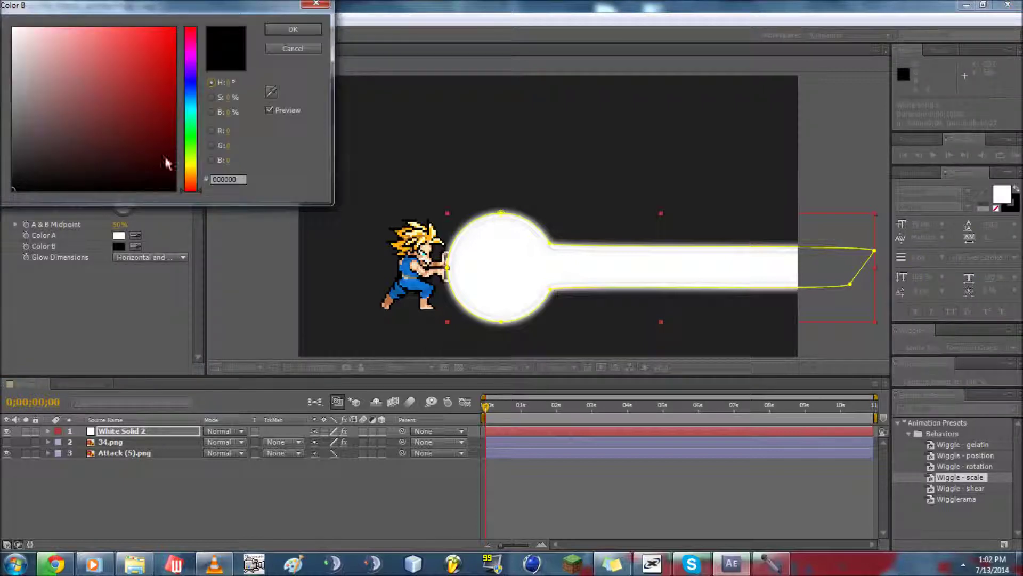
# Set the glow's Color B to pure yellow (FCFF00)
pyautogui.click(189, 122)
pyautogui.click(170, 27)
pyautogui.moveTo(190, 99)
pyautogui.mouseDown()
pyautogui.moveTo(190, 69)
pyautogui.moveTo(195, 157)
pyautogui.mouseUp()
pyautogui.moveTo(169, 32); pyautogui.dragTo(174, 27)
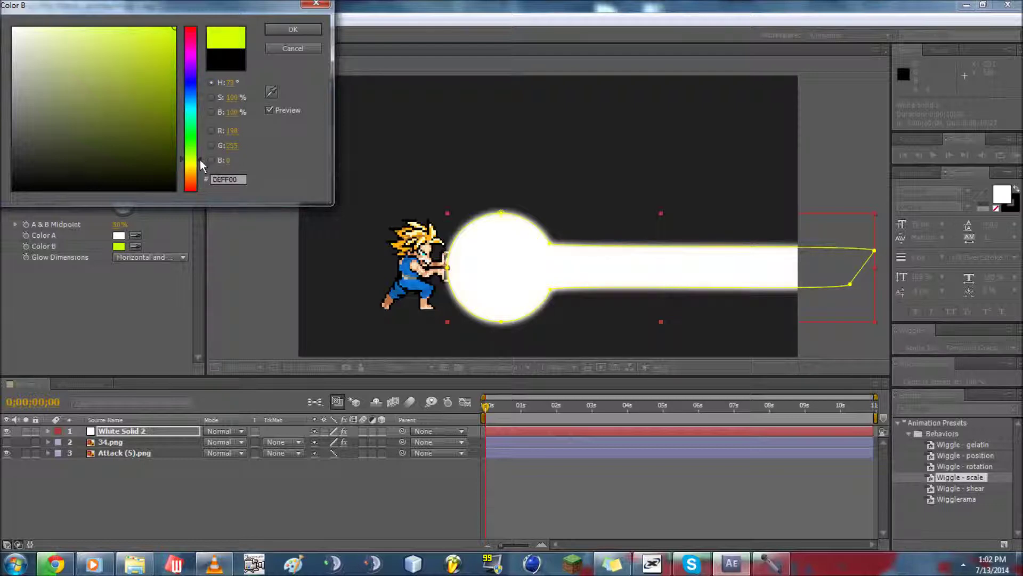
pyautogui.moveTo(200, 160); pyautogui.dragTo(198, 164)
pyautogui.click(295, 29)
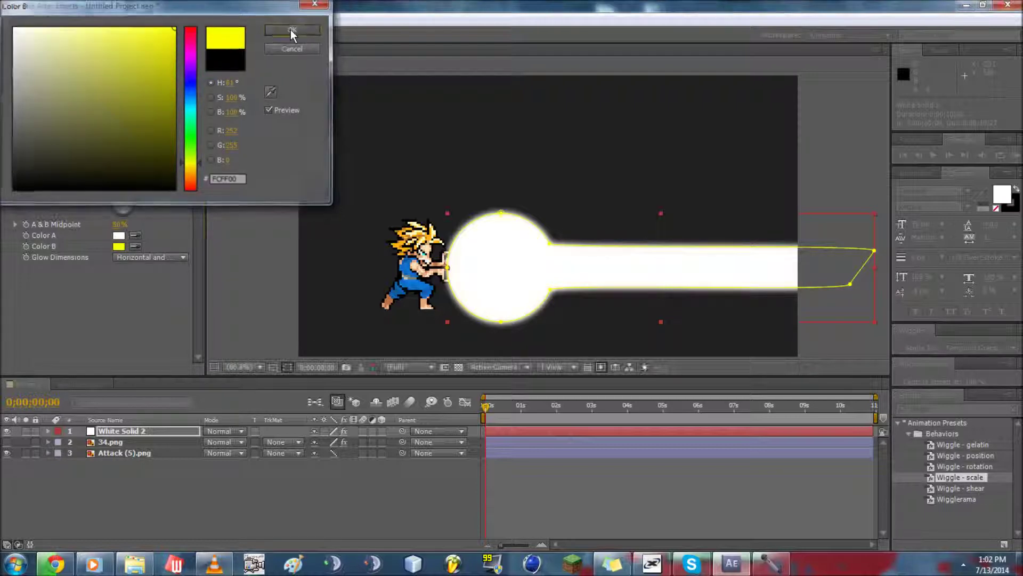
# Raise Glow Radius to 72 and collapse the Glow settings
pyautogui.moveTo(128, 111)
pyautogui.mouseDown()
pyautogui.moveTo(142, 111)
pyautogui.moveTo(126, 120)
pyautogui.moveTo(142, 121)
pyautogui.moveTo(124, 123)
pyautogui.moveTo(140, 114)
pyautogui.mouseUp()
pyautogui.click(141, 311)
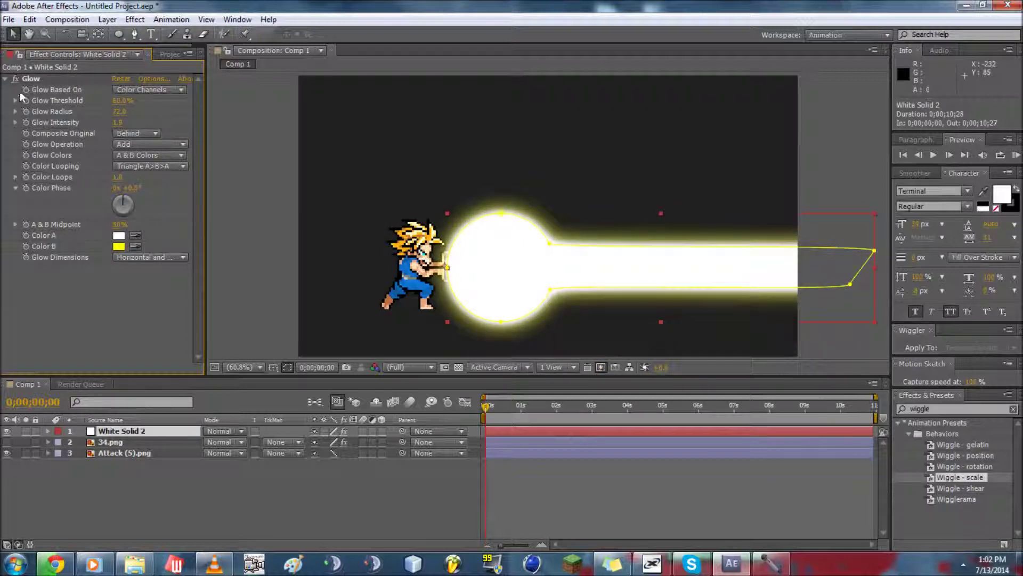
pyautogui.click(5, 80)
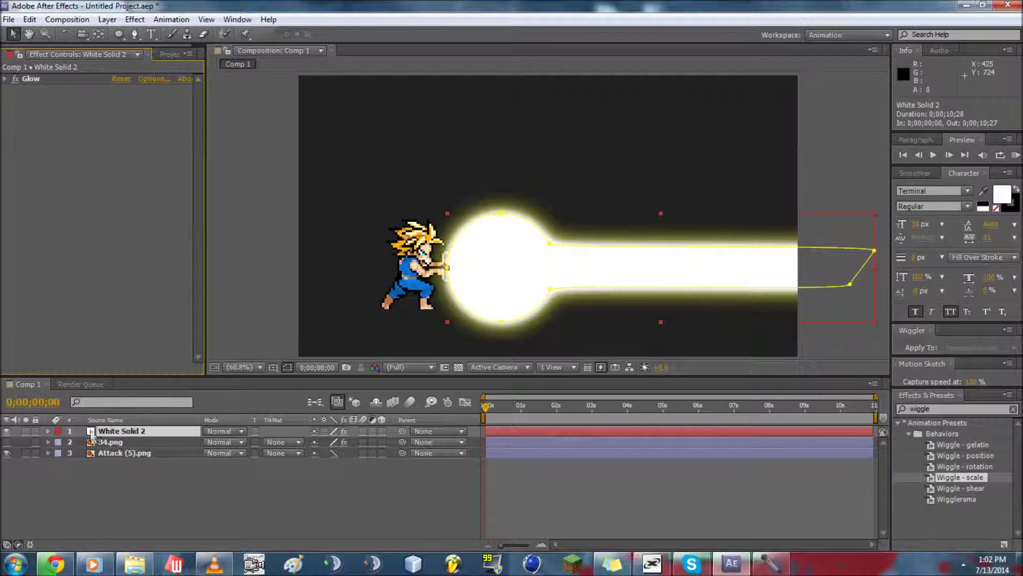
# Add CC Radial Blur to White Solid 2 and centre it on the beam's orb
pyautogui.click(135, 19)
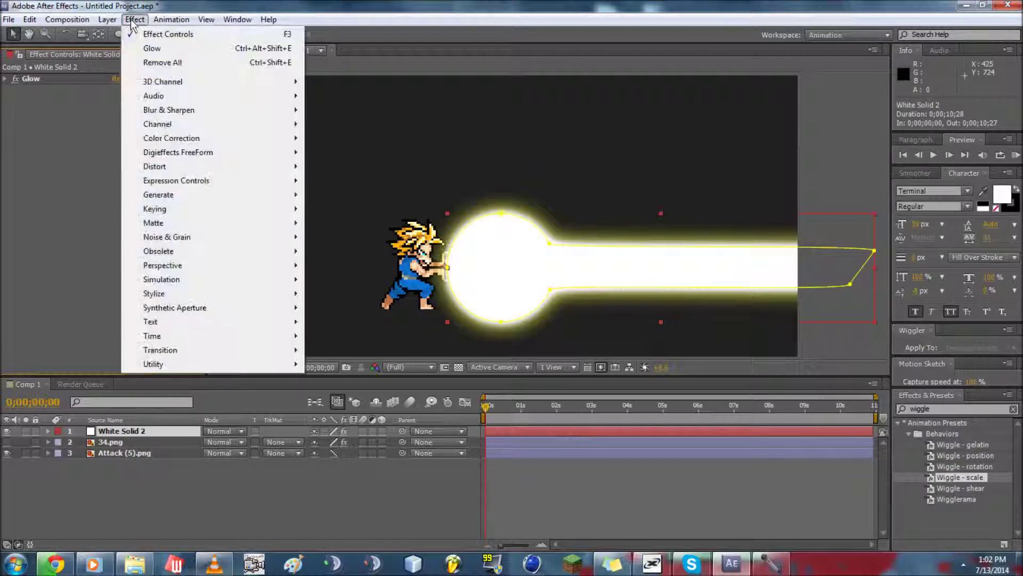
pyautogui.moveTo(249, 112)
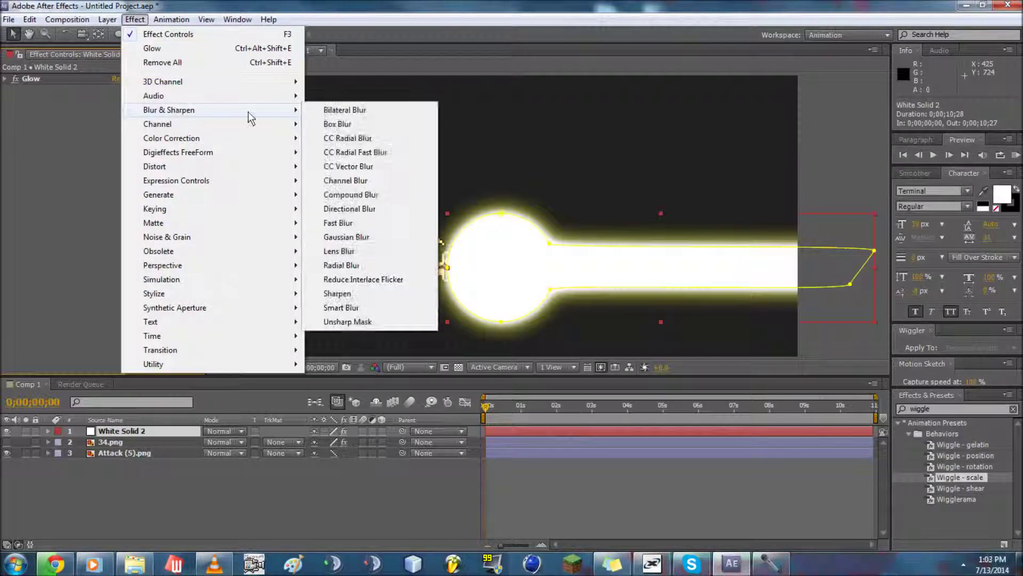
pyautogui.click(372, 140)
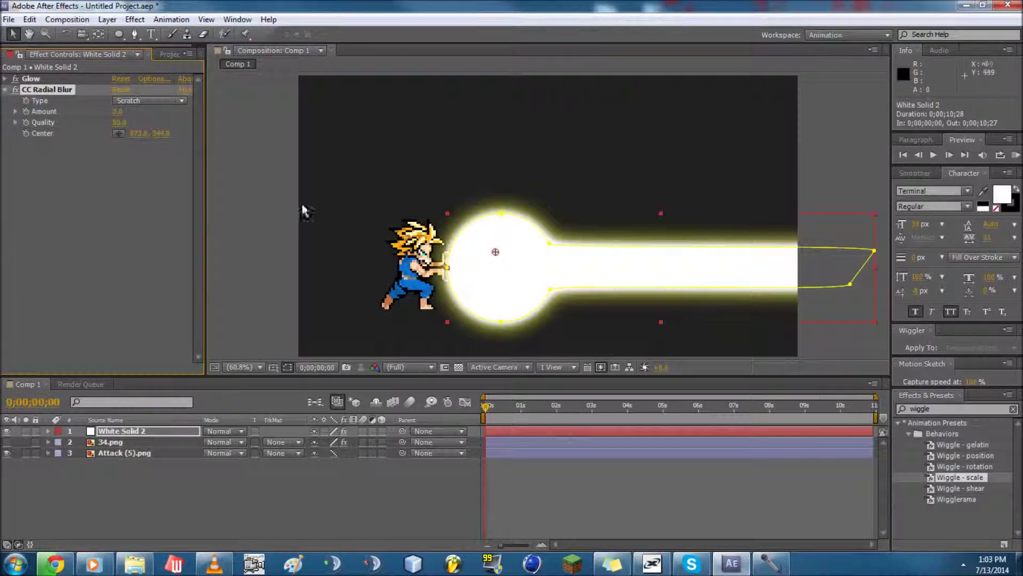
pyautogui.moveTo(494, 254); pyautogui.dragTo(446, 268)
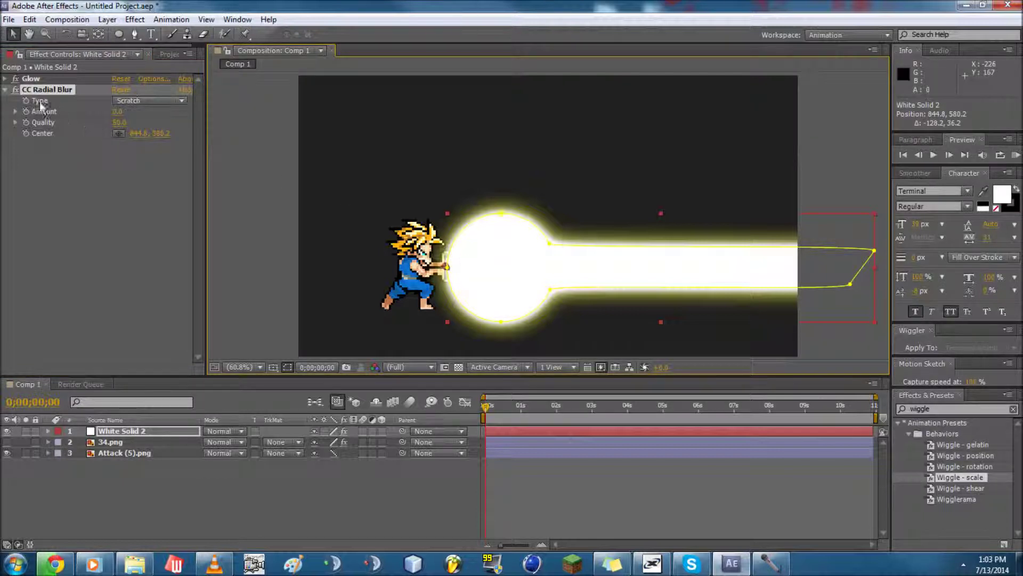
# Set the radial blur Type to Straight Zoom with Amount around 50
pyautogui.click(161, 101)
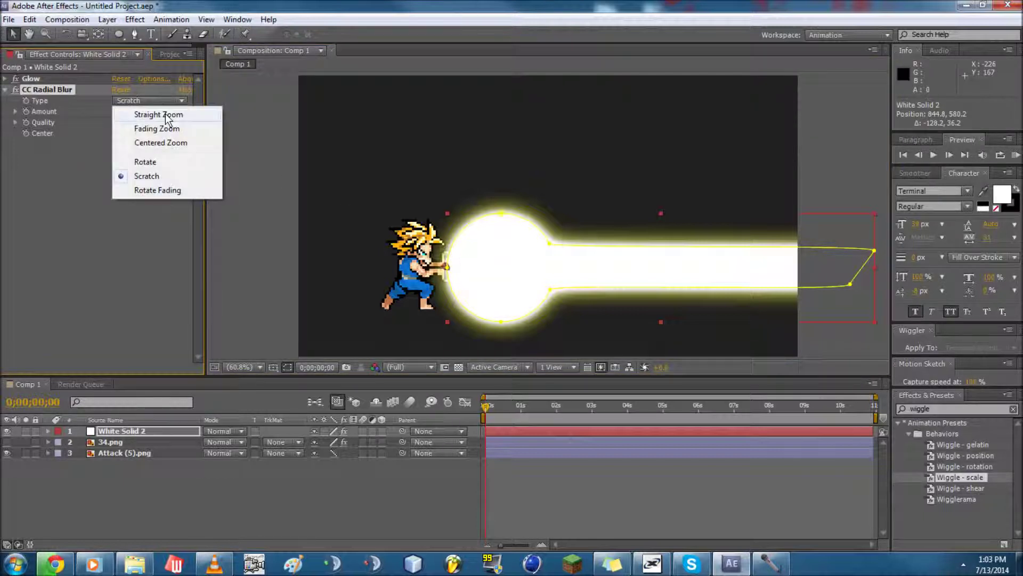
pyautogui.click(165, 111)
pyautogui.moveTo(122, 114); pyautogui.dragTo(137, 112)
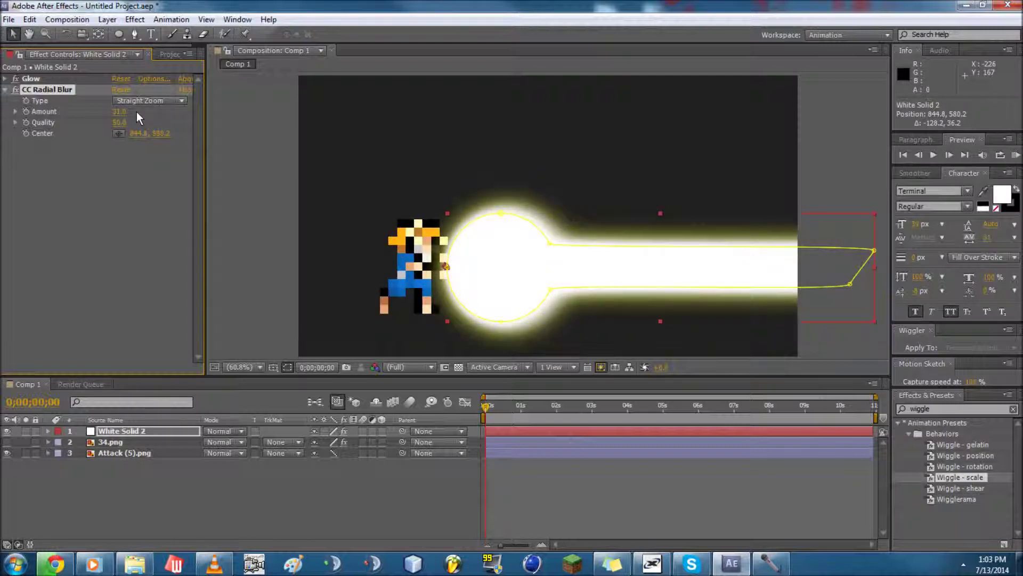
pyautogui.moveTo(136, 111); pyautogui.dragTo(157, 118)
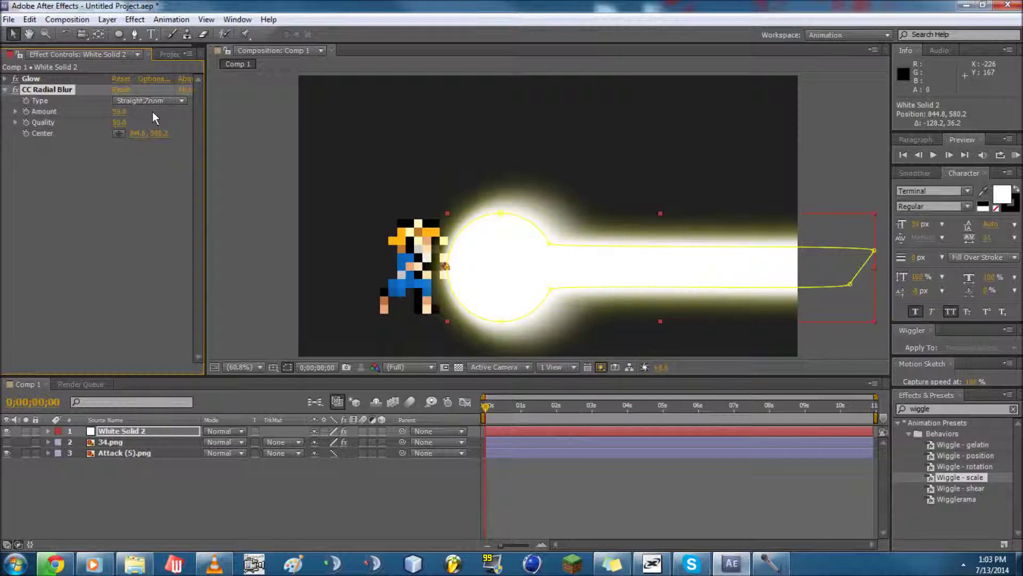
pyautogui.click(132, 176)
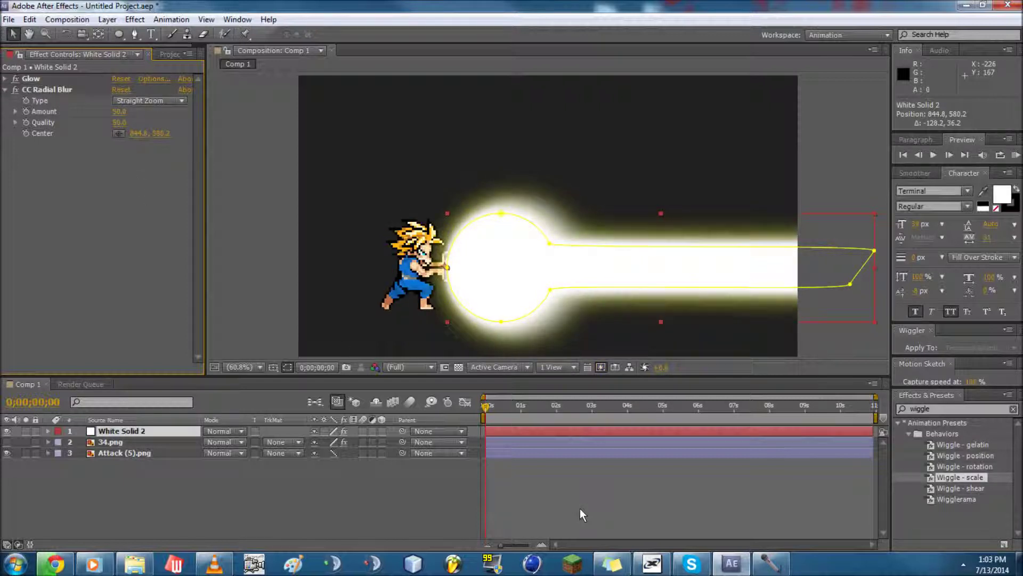
pyautogui.click(576, 485)
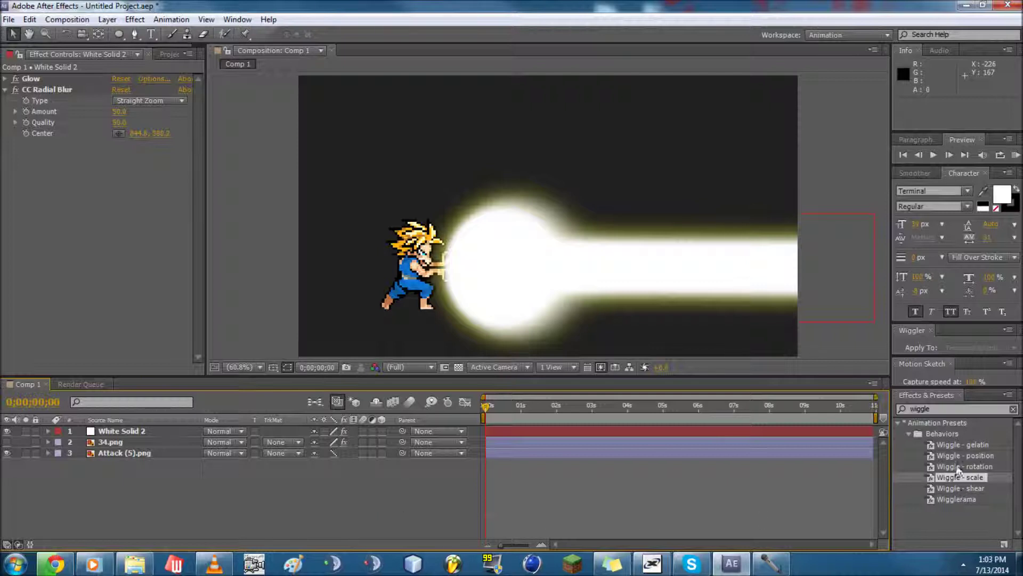
# Apply the Wiggle - scale preset to White Solid 2
pyautogui.click(944, 407)
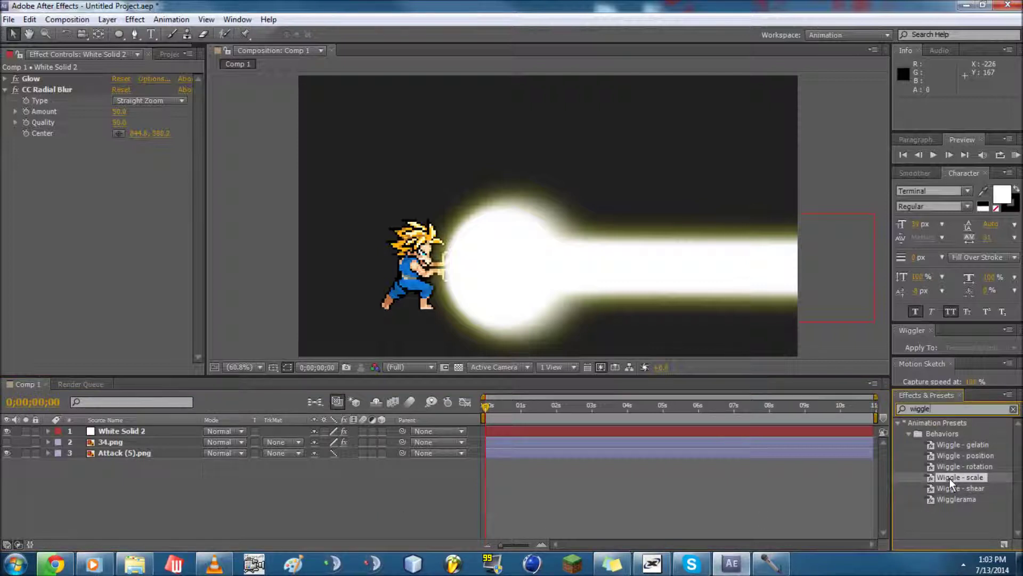
pyautogui.moveTo(949, 479); pyautogui.dragTo(526, 435)
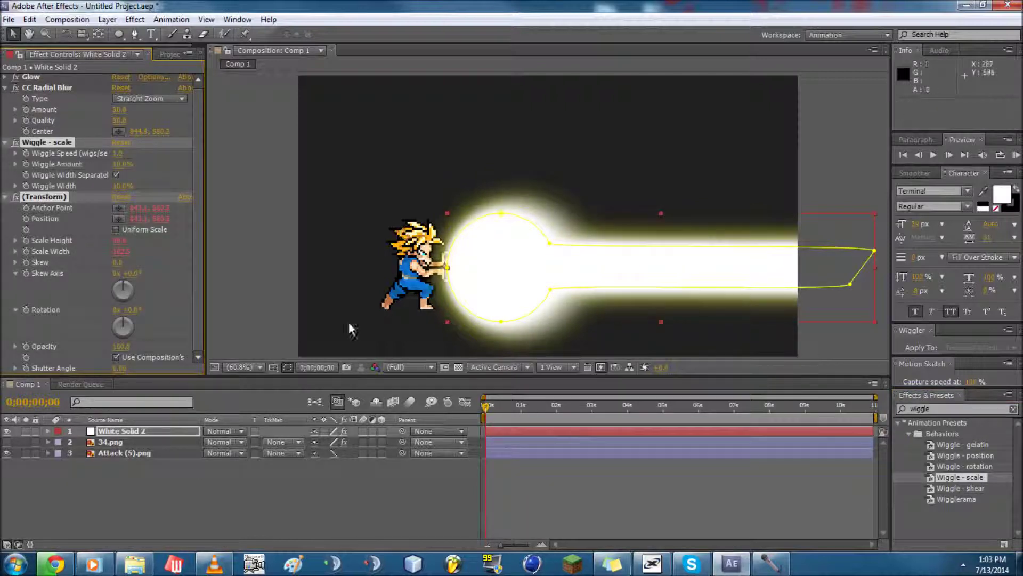
pyautogui.click(4, 87)
pyautogui.click(98, 34)
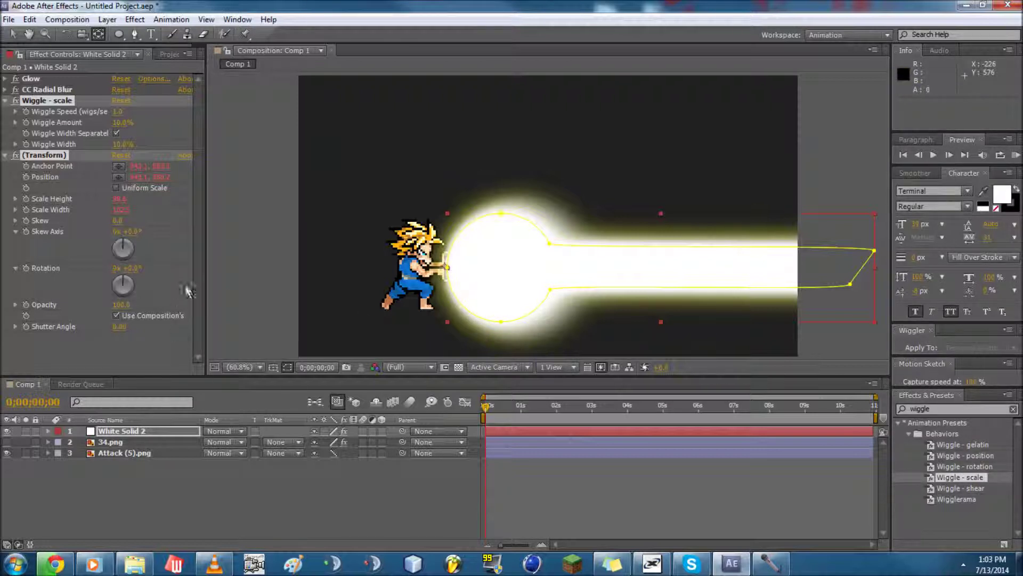
# Set Wiggle Speed to 4 and RAM-preview the pulsing beam
pyautogui.click(119, 112)
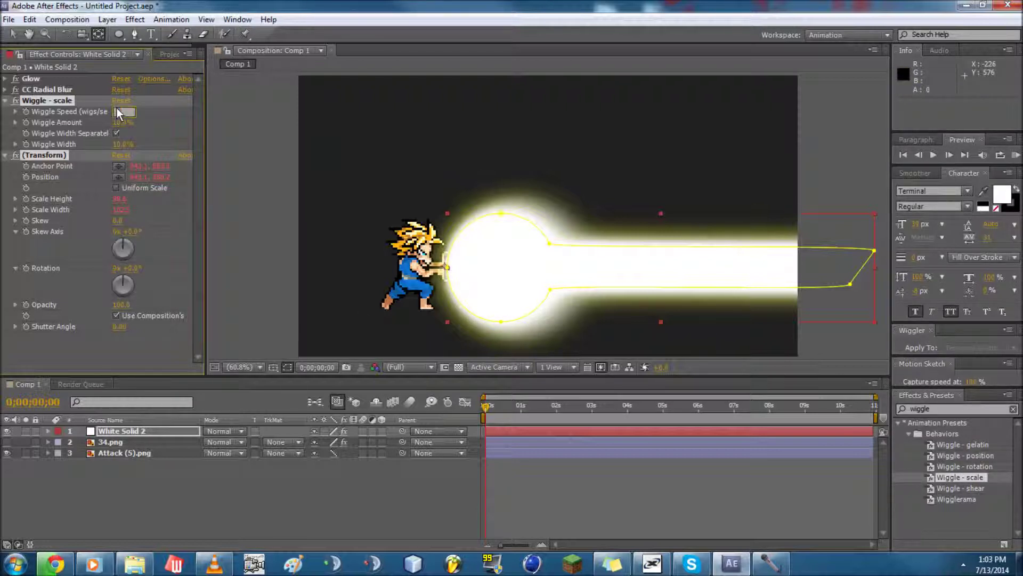
pyautogui.write('4')
pyautogui.click(98, 366)
pyautogui.click(1016, 156)
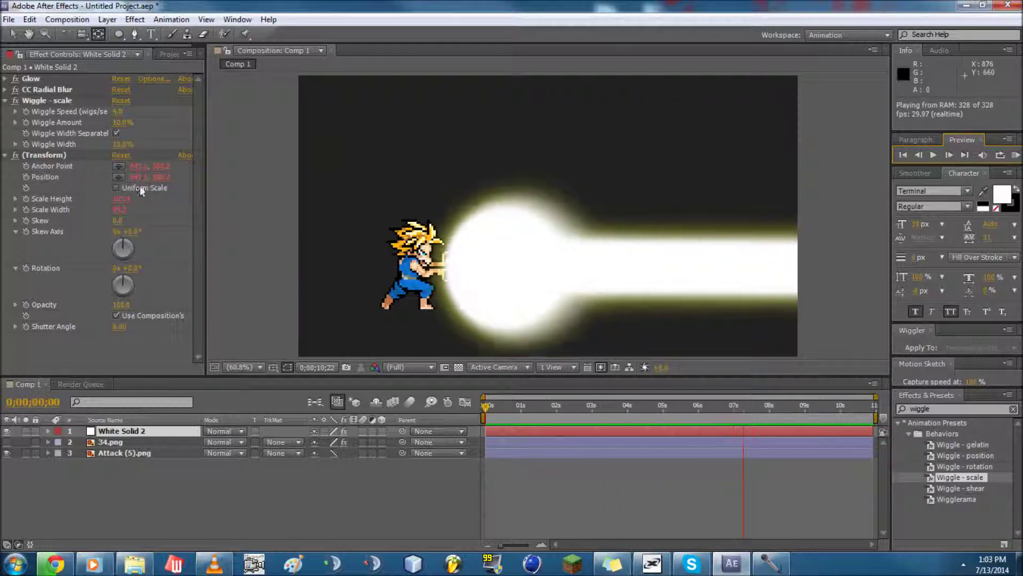
pyautogui.press('space')
# Collapse the Wiggle - scale and Transform effect settings and deselect White Solid 2
pyautogui.click(6, 101)
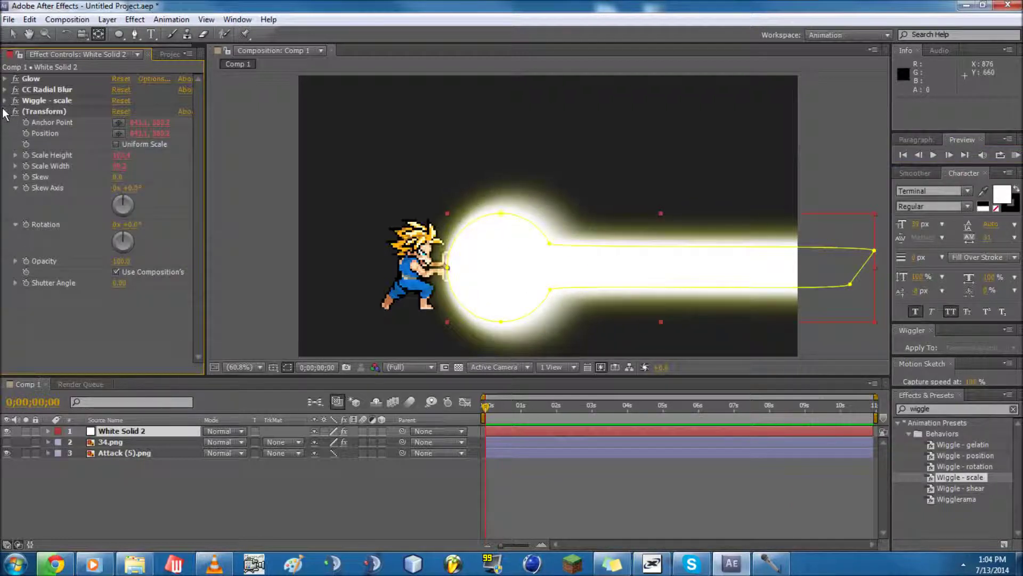
pyautogui.click(6, 112)
pyautogui.click(347, 528)
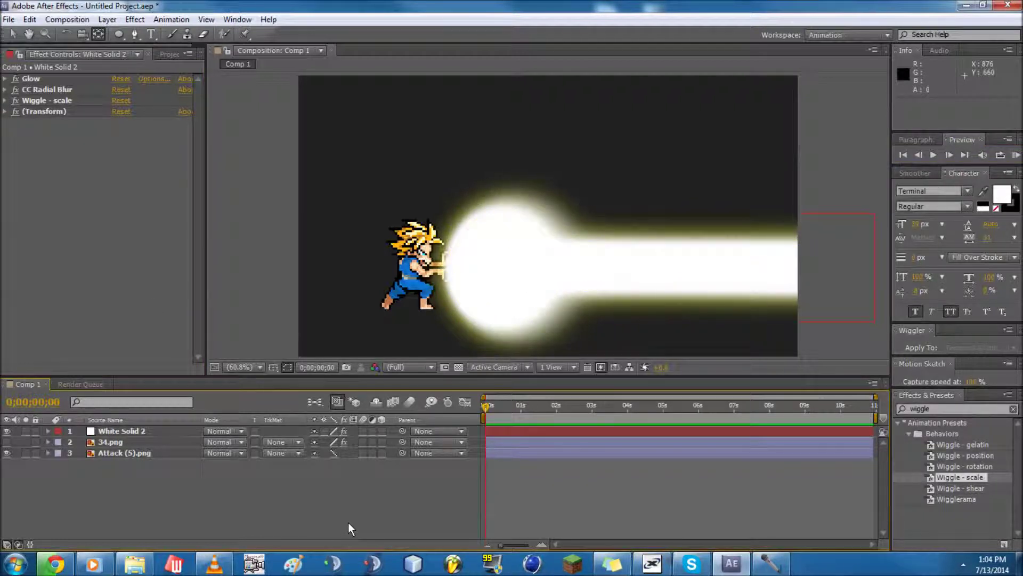